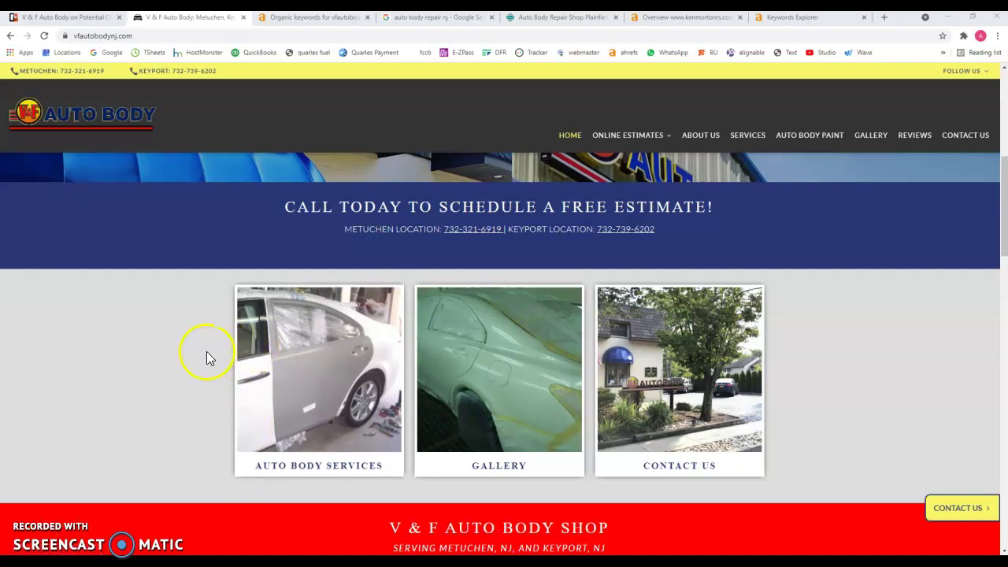
- Review the V & F Auto Body homepage down to the footer, including its introductory text and services sections
scroll(182, 331, down, 10)
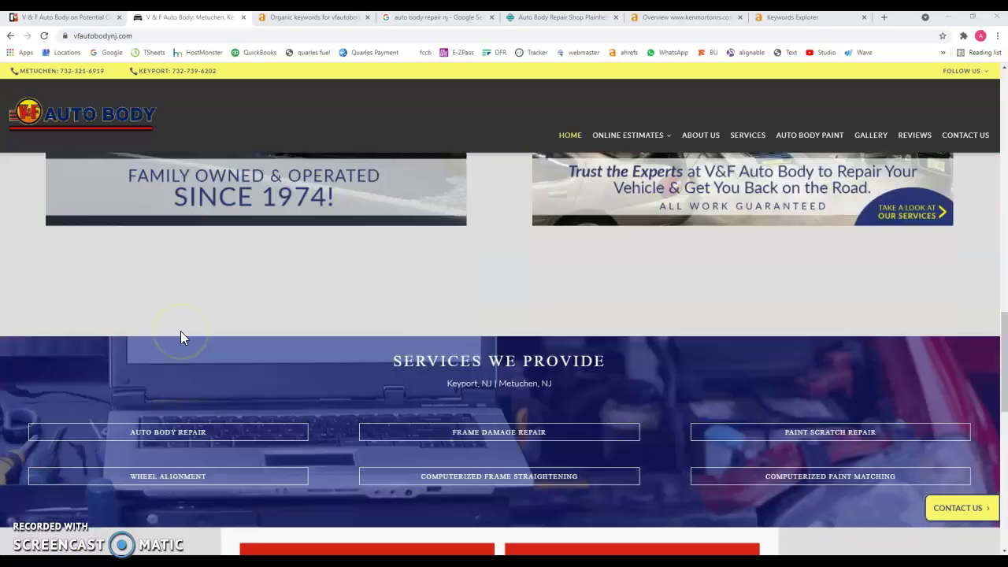
scroll(180, 338, down, 8)
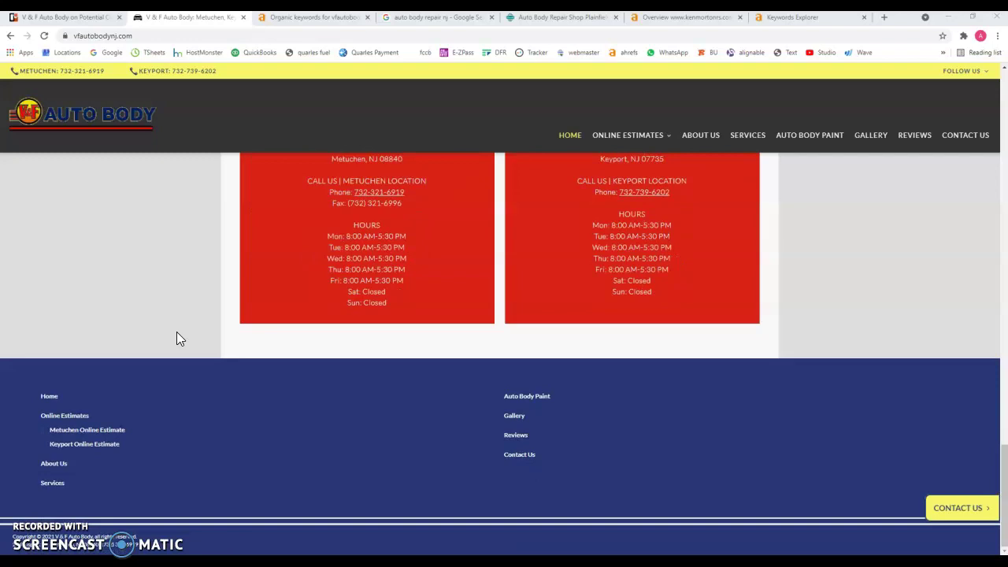
scroll(177, 340, up, 5)
scroll(174, 333, up, 15)
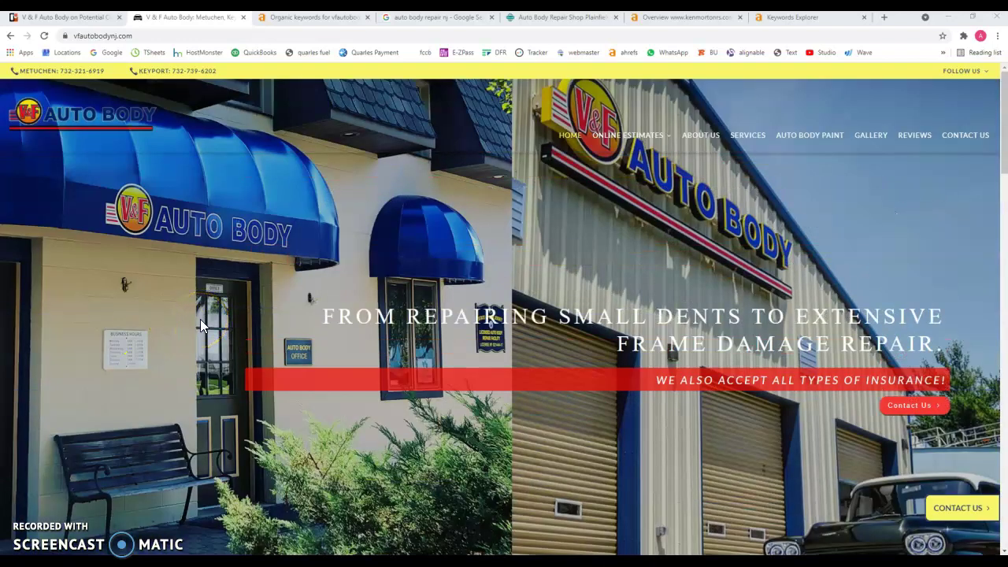
scroll(416, 297, down, 7)
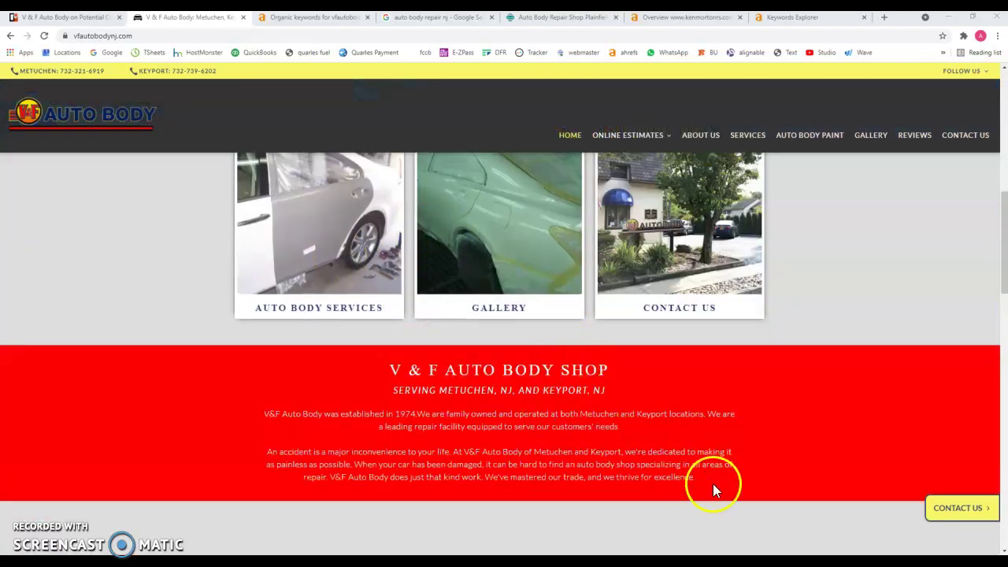
drag(711, 483, 499, 431)
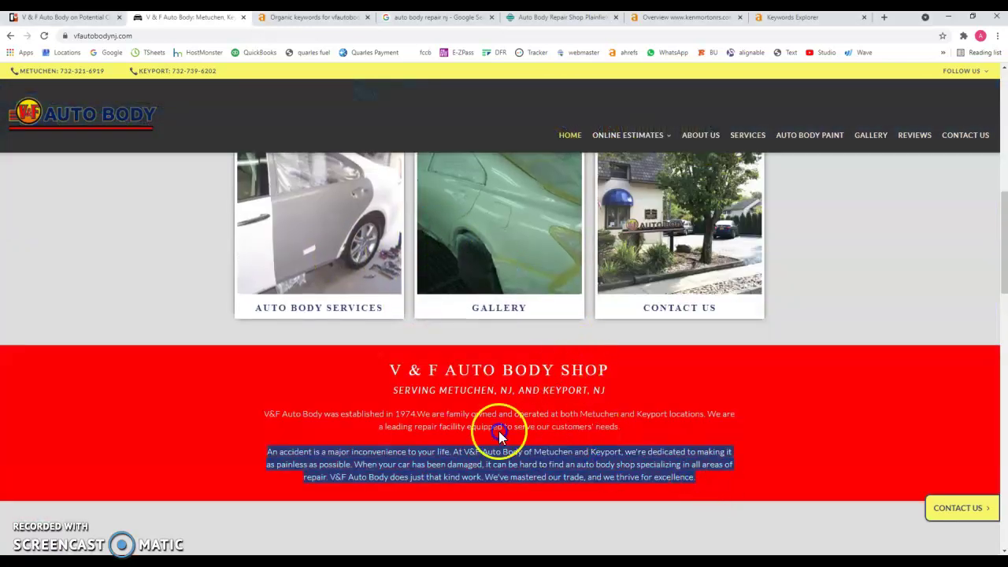
click(747, 411)
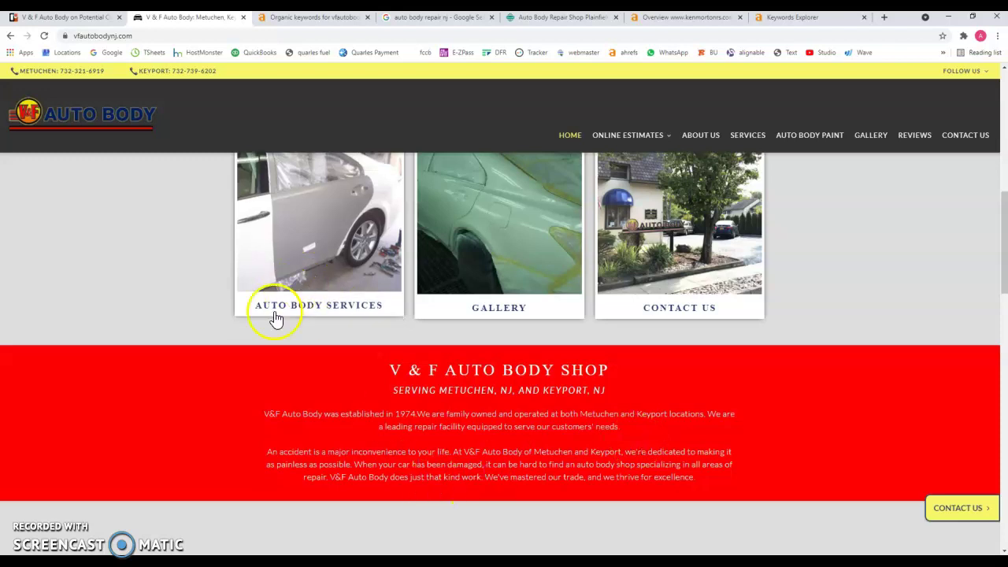
scroll(229, 398, down, 2)
scroll(232, 396, down, 15)
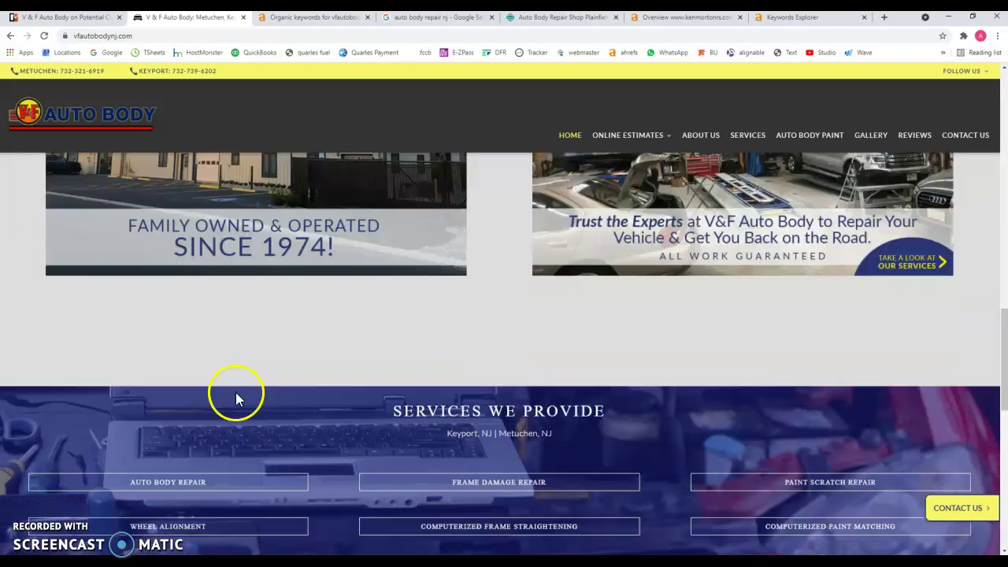
scroll(242, 389, up, 15)
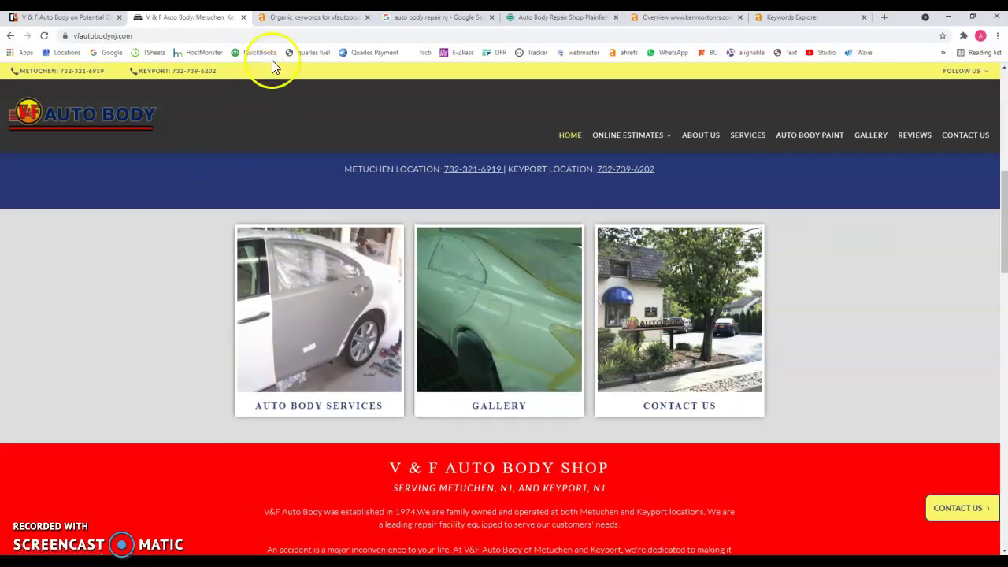
- Switch to Ahrefs, view the Site Explorer overview for vfautobodynj.com, and open its organic keywords report
click(297, 17)
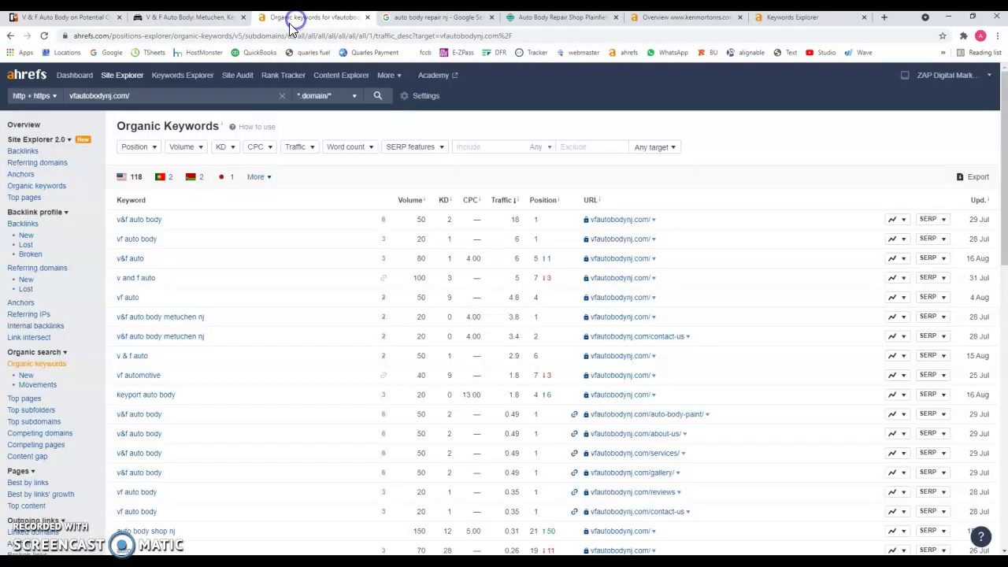
click(23, 125)
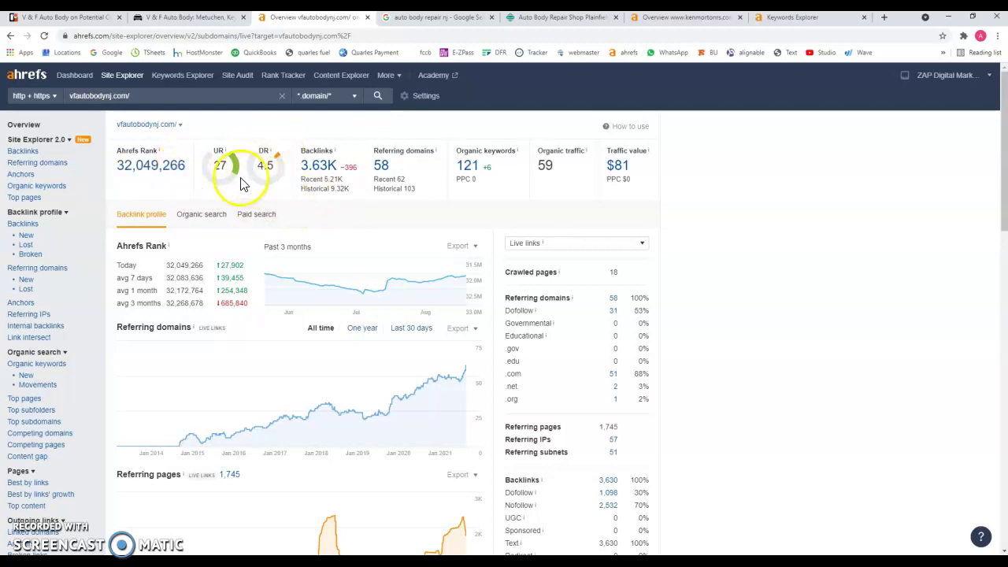
click(465, 170)
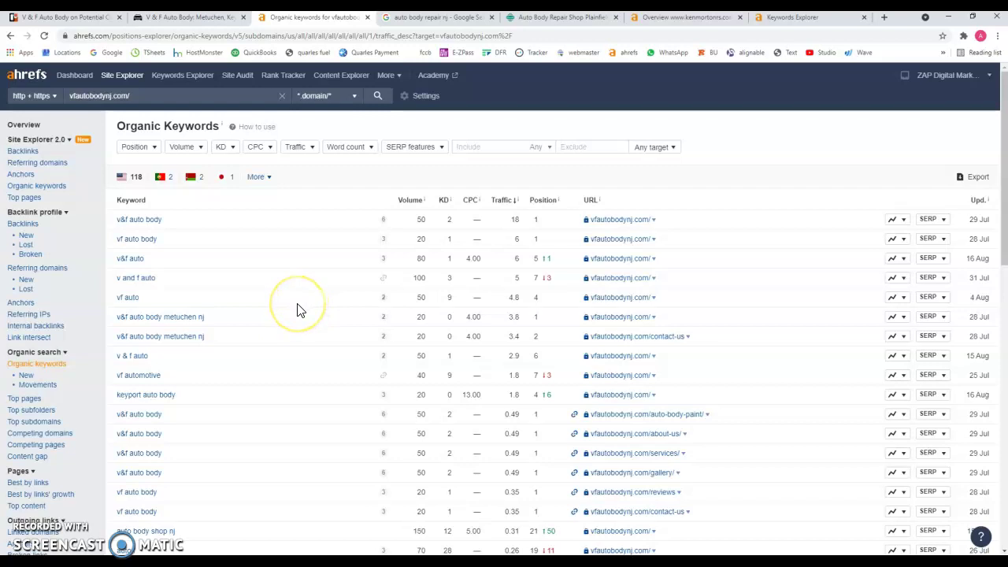
- Examine the first page of organic keywords, checking volume, traffic and position for the Keyport auto body and auto repair terms
scroll(298, 310, down, 4)
scroll(197, 291, down, 3)
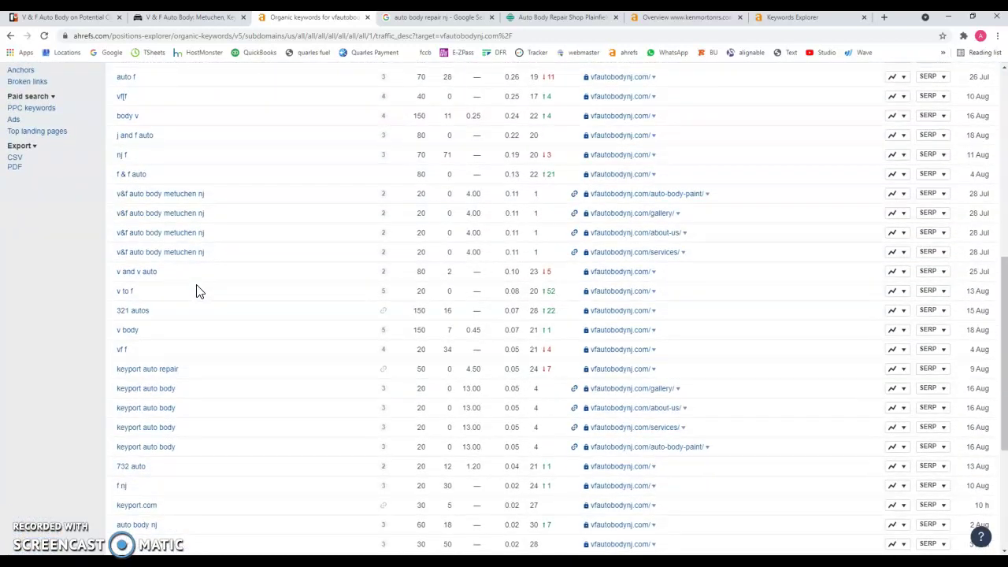
scroll(196, 291, down, 1)
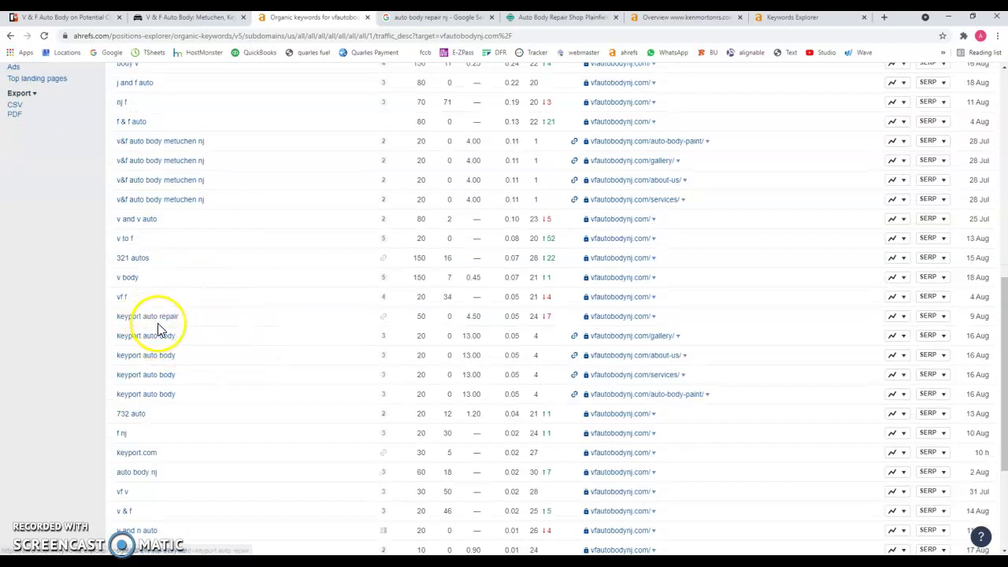
mouse_move(386, 334)
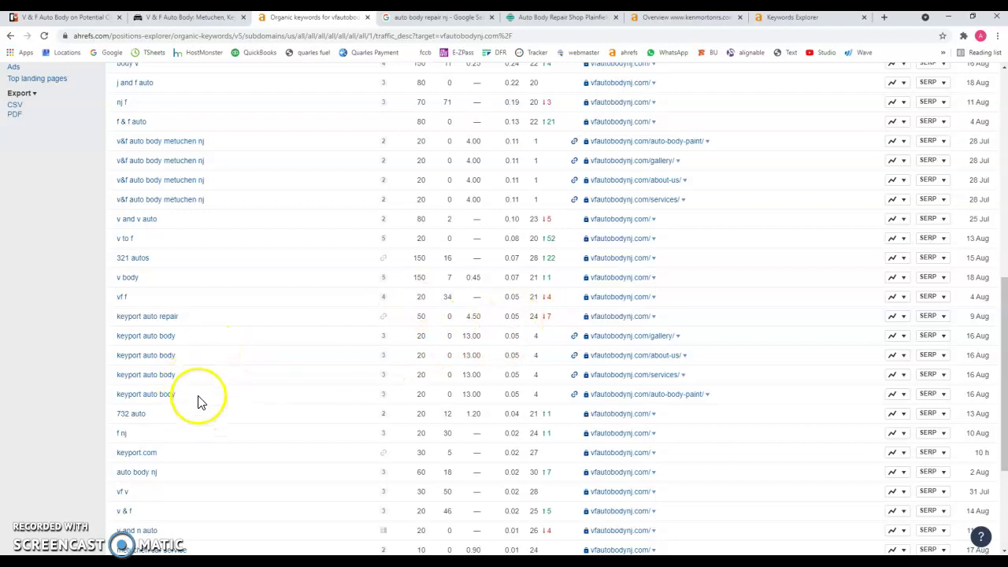
scroll(124, 362, down, 1)
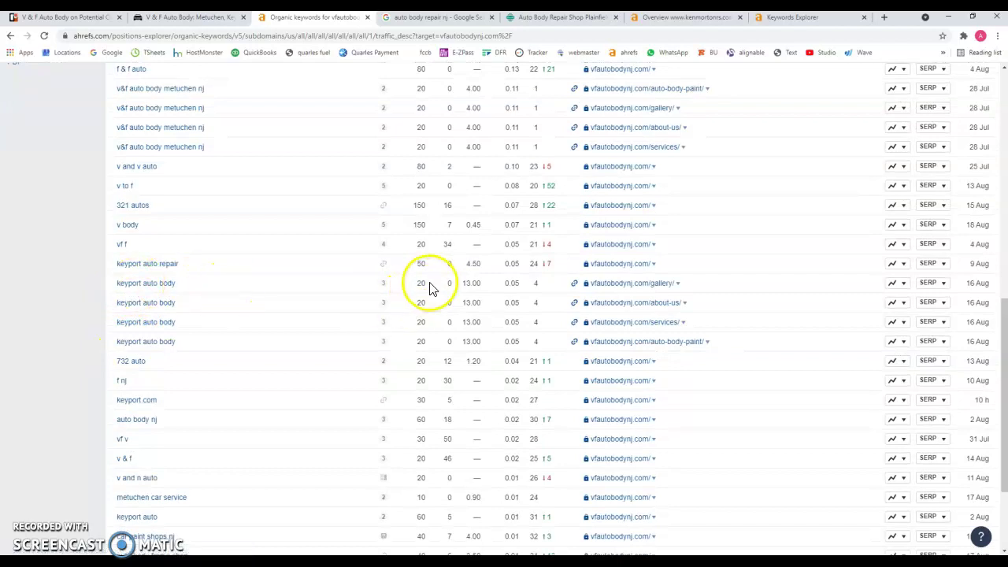
click(520, 287)
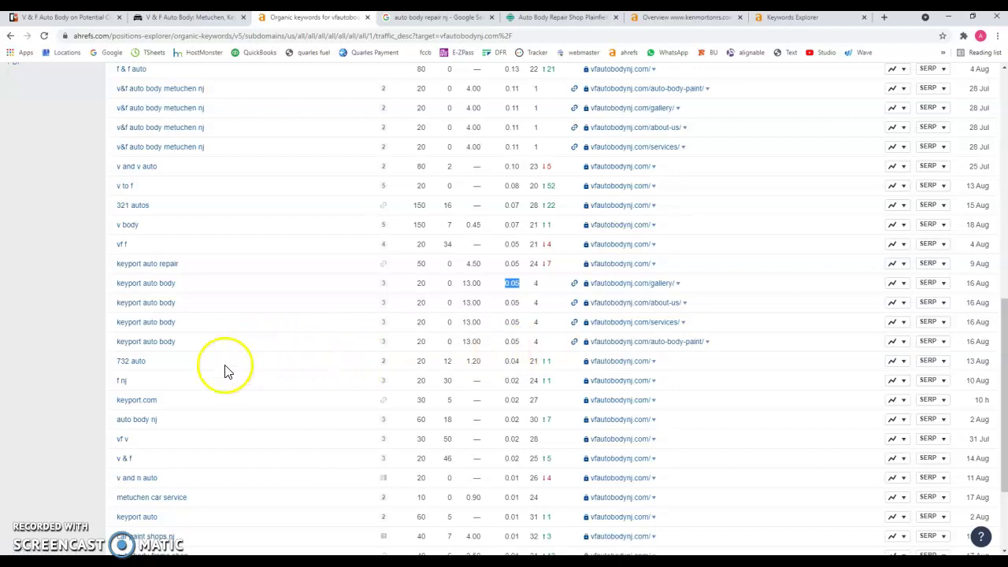
scroll(218, 360, down, 3)
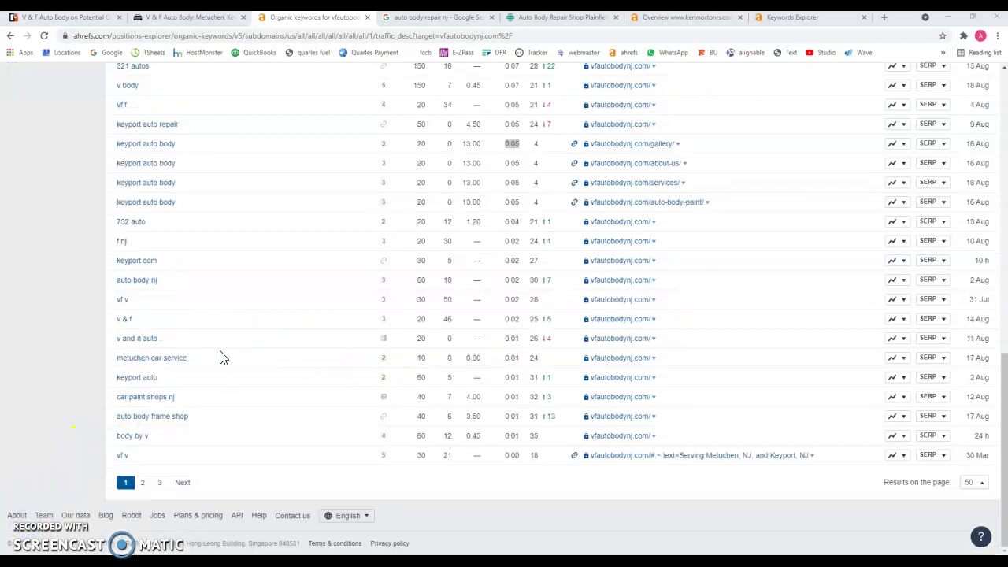
- Open page 2 of the organic keywords and examine the positions of the auto paint and body shop terms
click(143, 483)
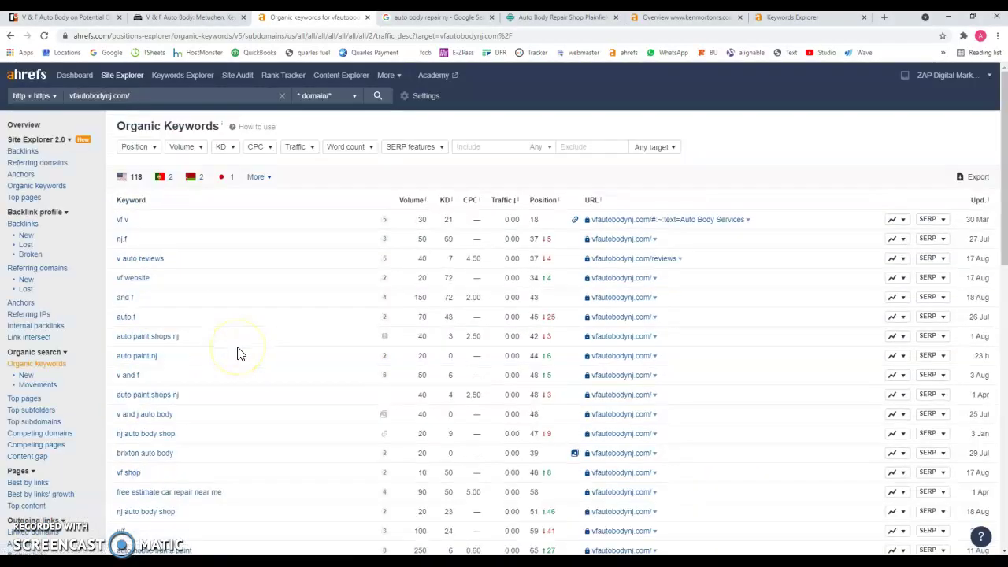
scroll(240, 354, down, 2)
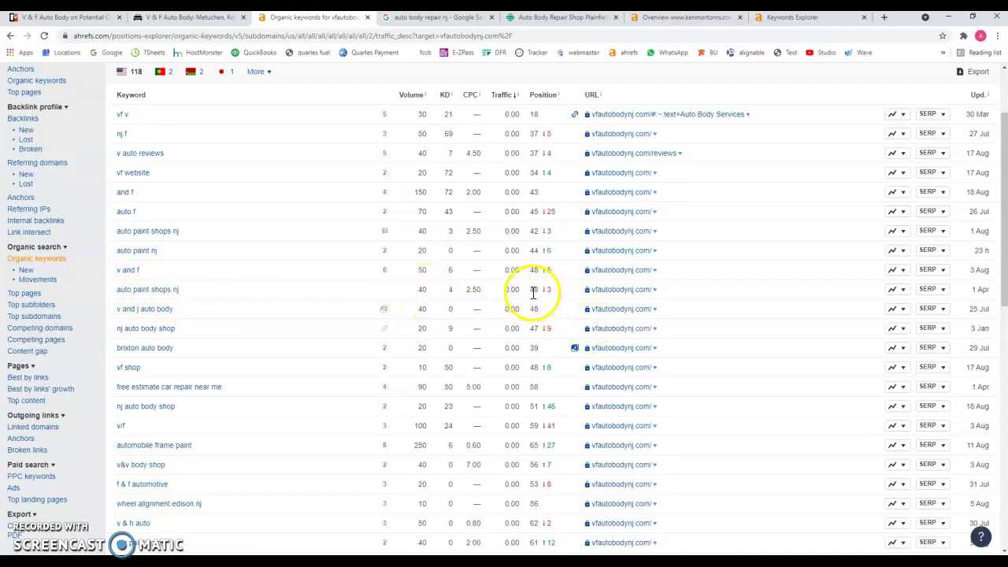
scroll(223, 335, down, 2)
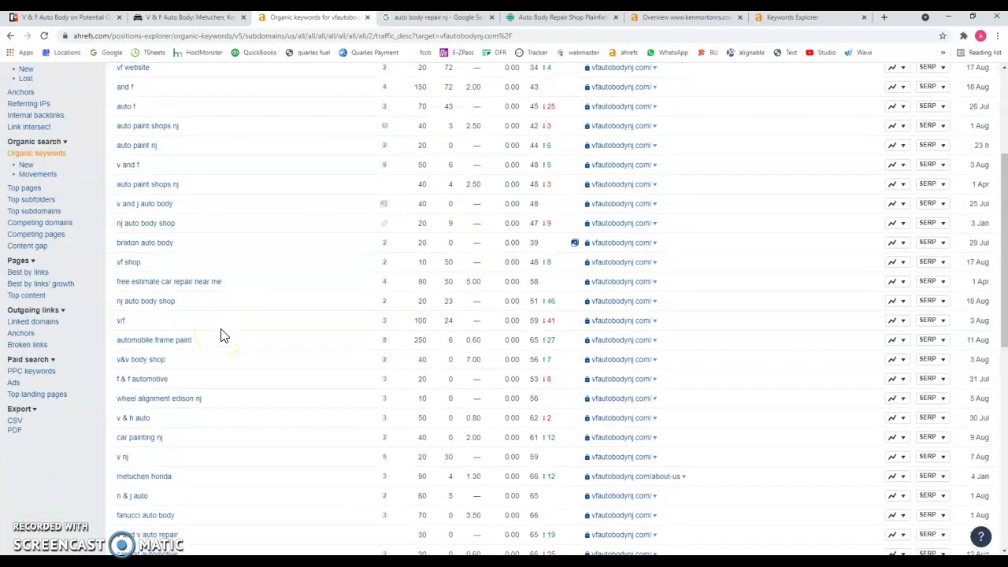
scroll(220, 335, down, 2)
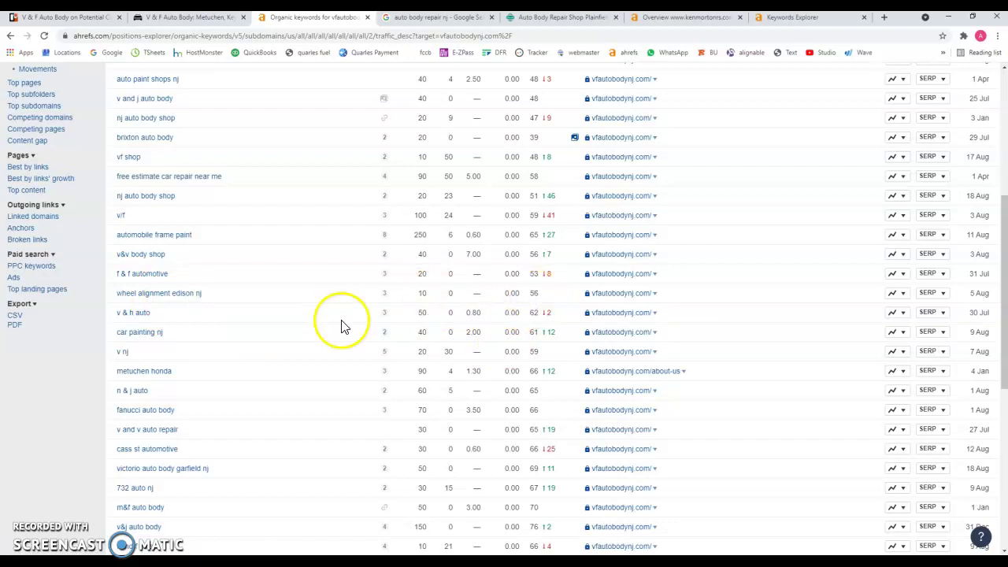
scroll(299, 356, down, 2)
scroll(299, 356, up, 5)
scroll(299, 356, down, 1)
scroll(299, 357, up, 2)
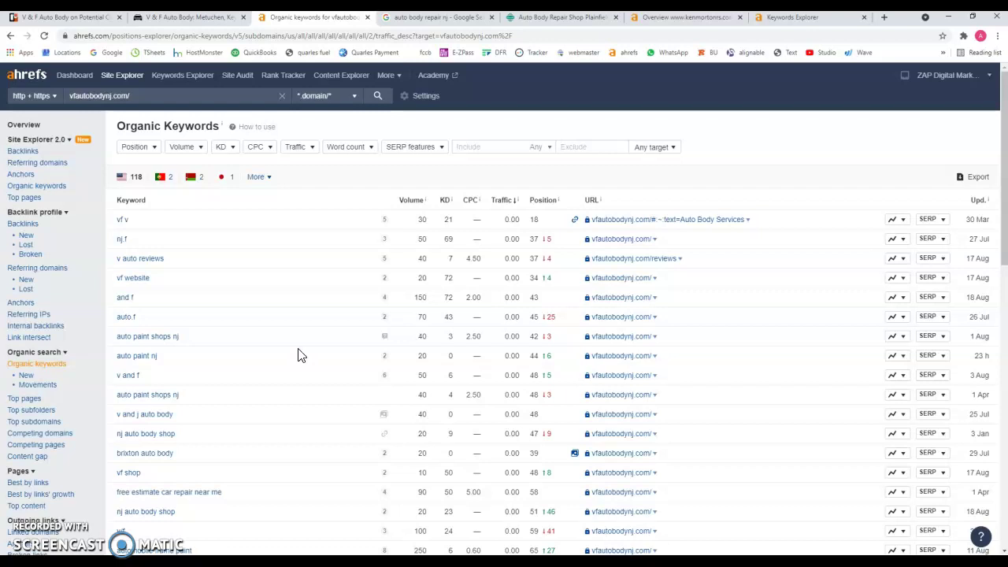
- View the Google results for "auto body repair nj" and check the V & F Auto Body homepage content against that phrase
click(408, 24)
scroll(304, 263, up, 3)
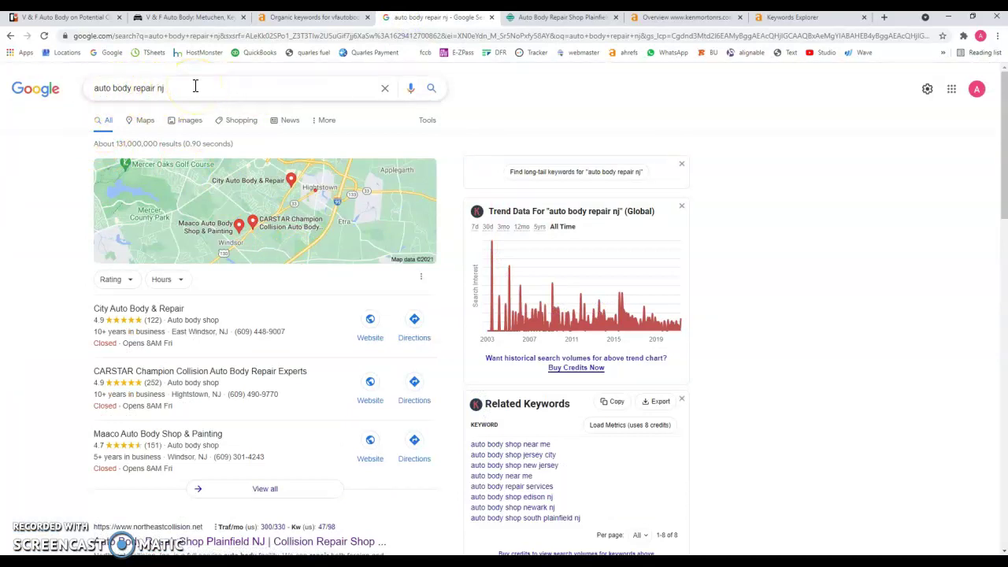
click(139, 93)
click(196, 19)
scroll(282, 271, down, 5)
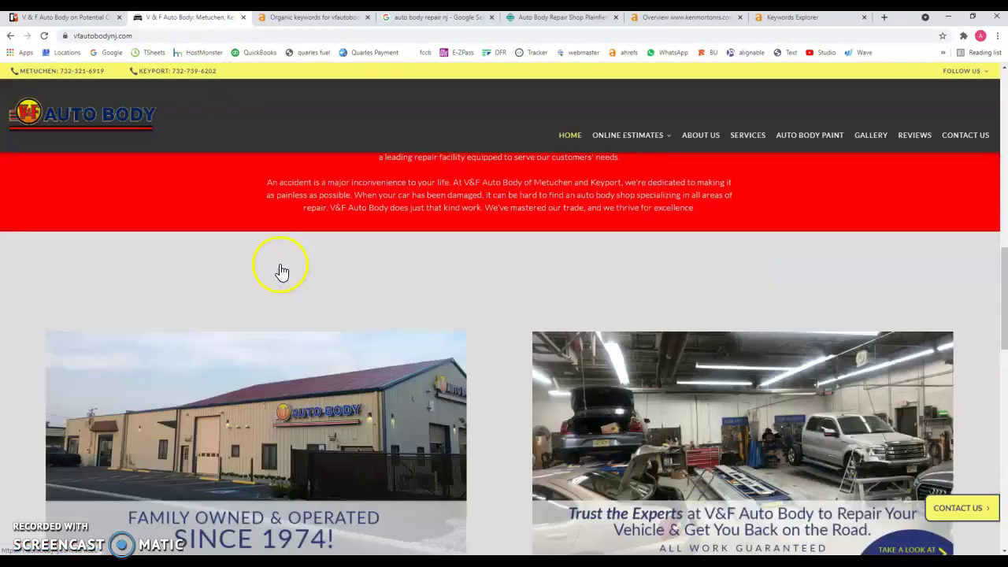
scroll(282, 276, down, 10)
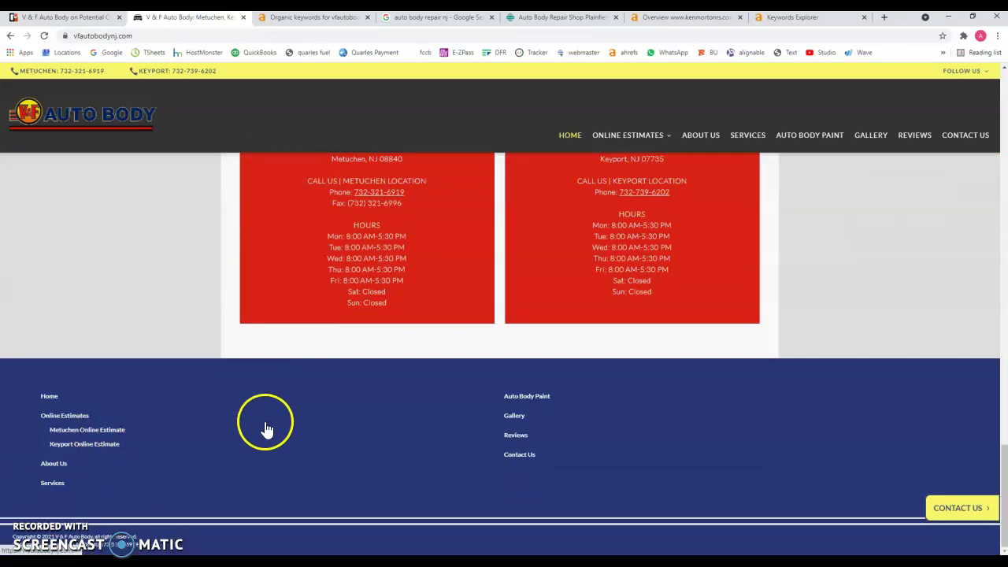
- Look up "auto body repair metuchen nj" and "auto body repair keyport nj" in Ahrefs Keywords Explorer
click(402, 17)
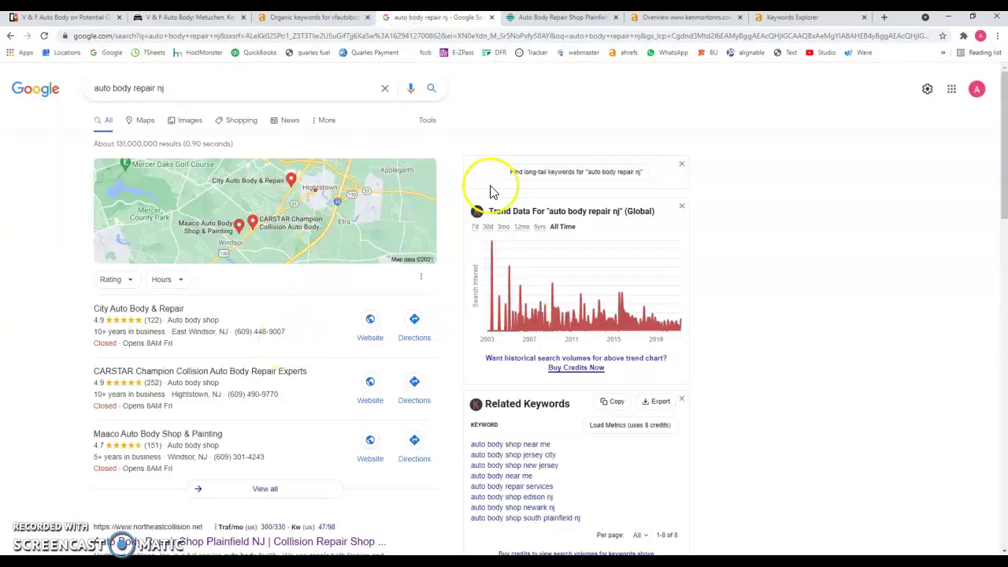
click(647, 16)
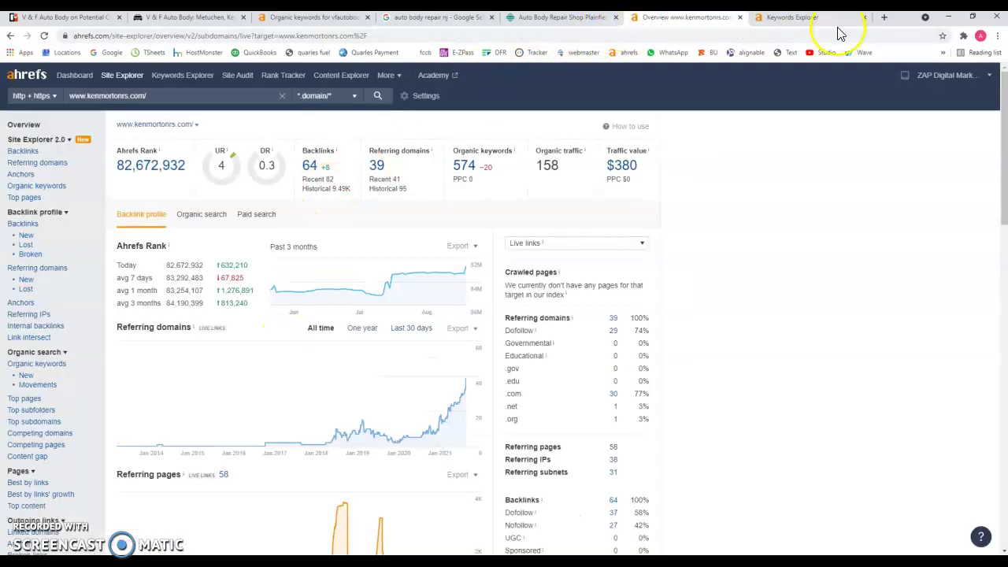
click(814, 17)
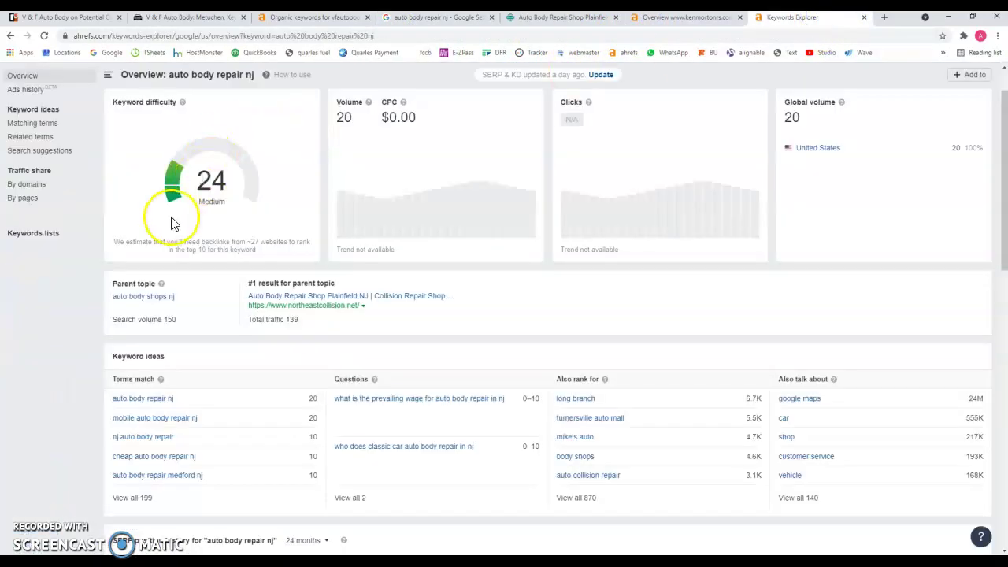
scroll(174, 223, up, 1)
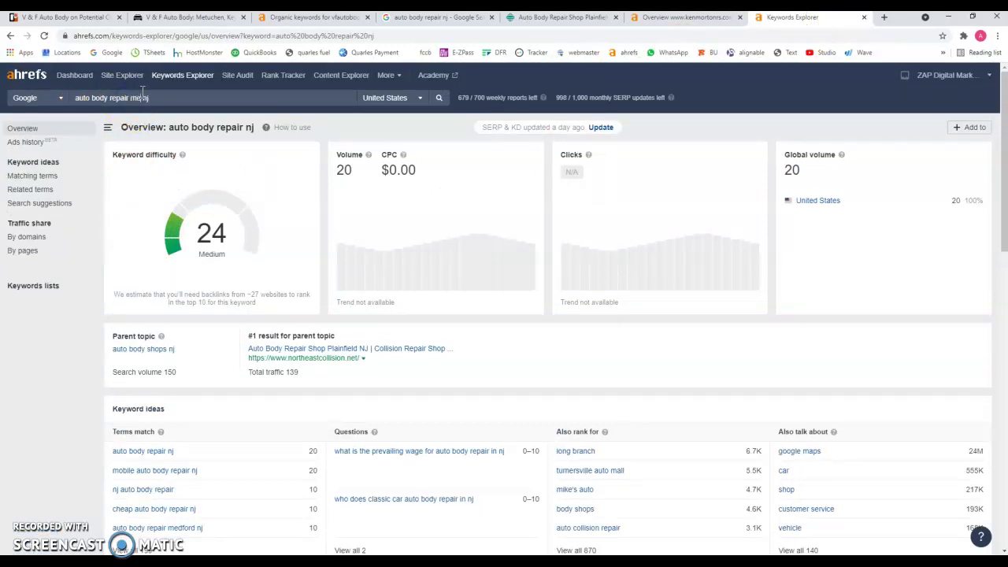
key(Return)
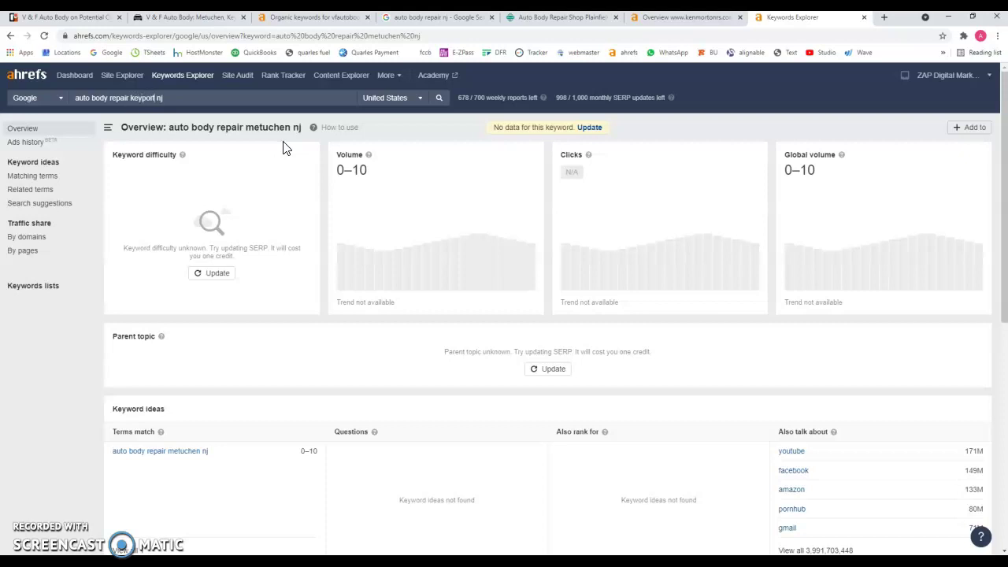
key(Return)
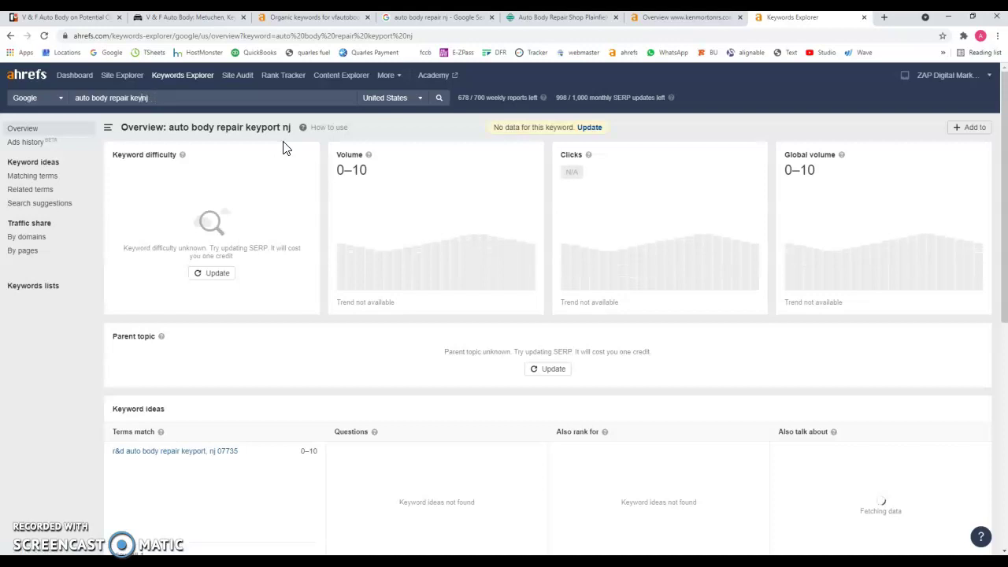
- Remove the town name from the keyword and look up "auto body repair nj"
key(BackSpace)
key(BackSpace)
key(Return)
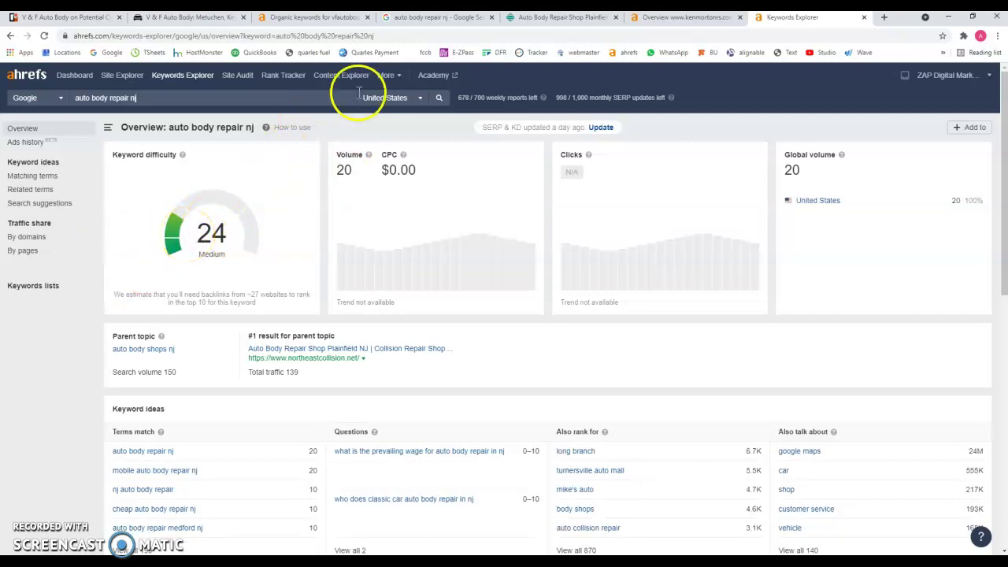
- Return to the Google results for "auto body repair nj" and examine the map listings and the top organic results
click(413, 17)
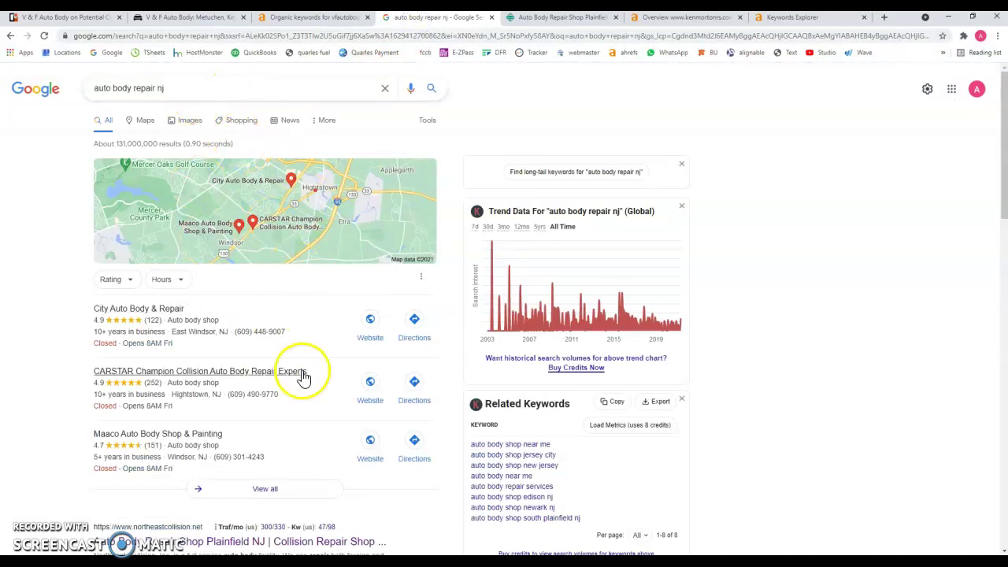
scroll(307, 366, down, 1)
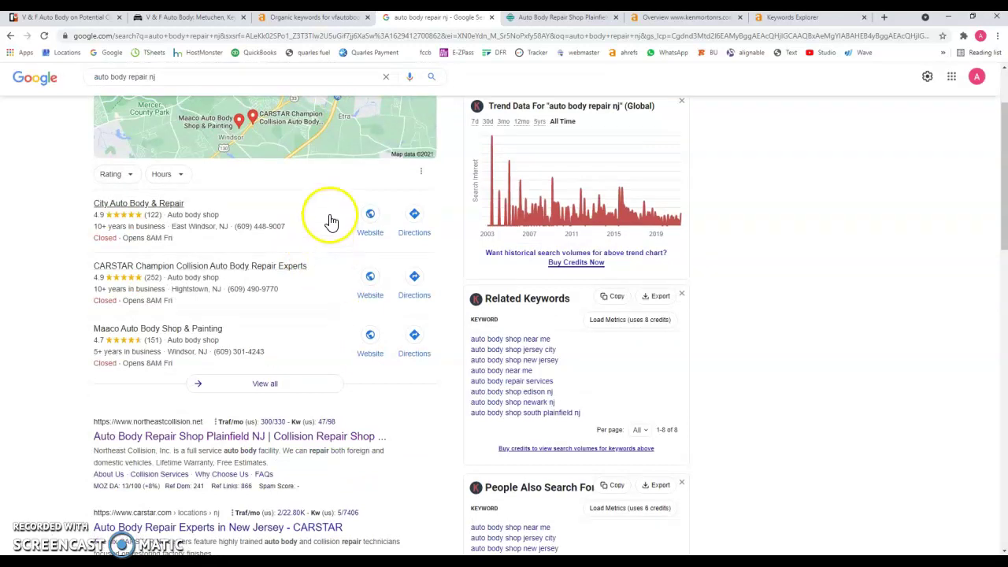
scroll(308, 337, up, 1)
scroll(303, 288, down, 3)
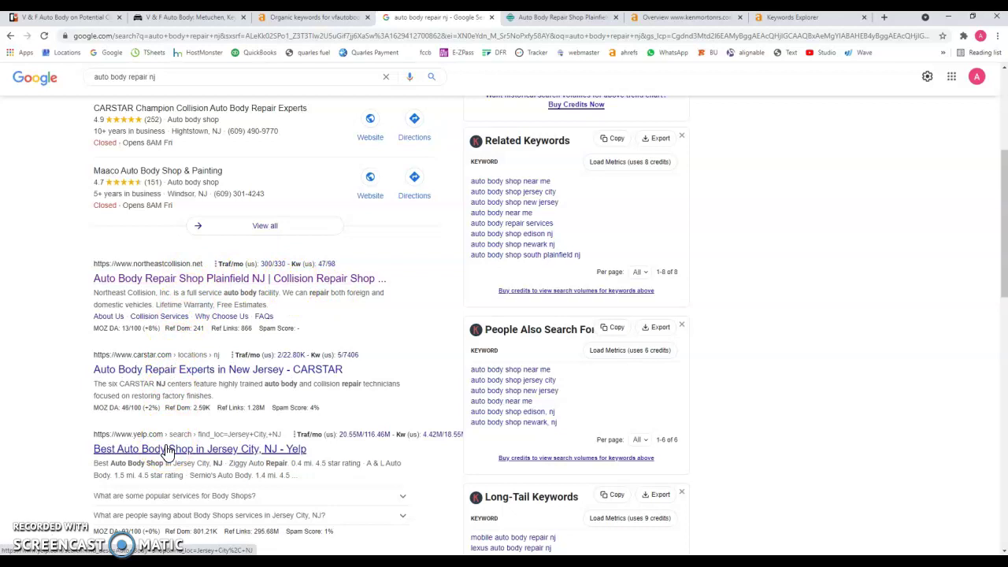
- Examine the full first page of Google results, from the map listings through the organic results to the related searches
scroll(165, 449, down, 3)
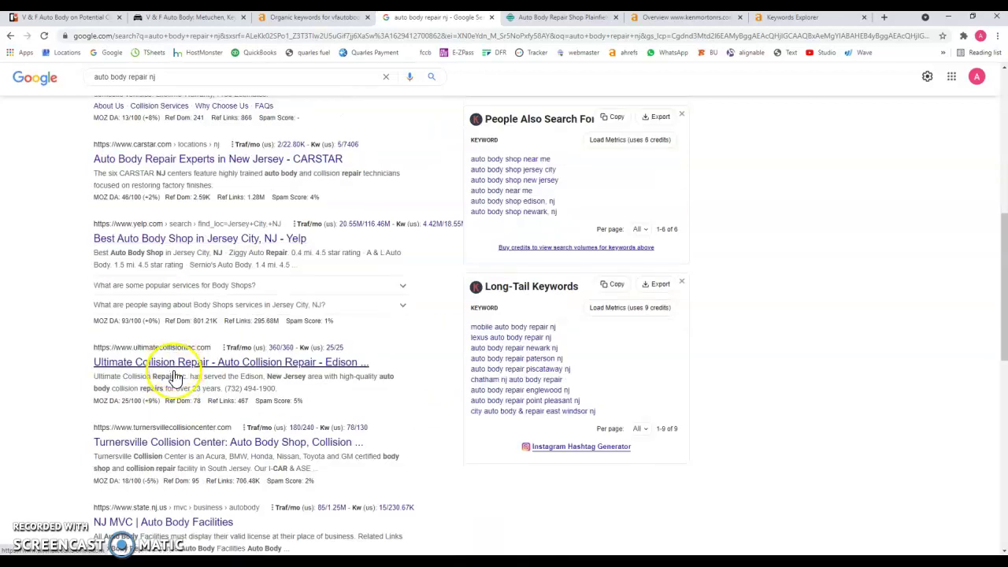
scroll(270, 386, up, 4)
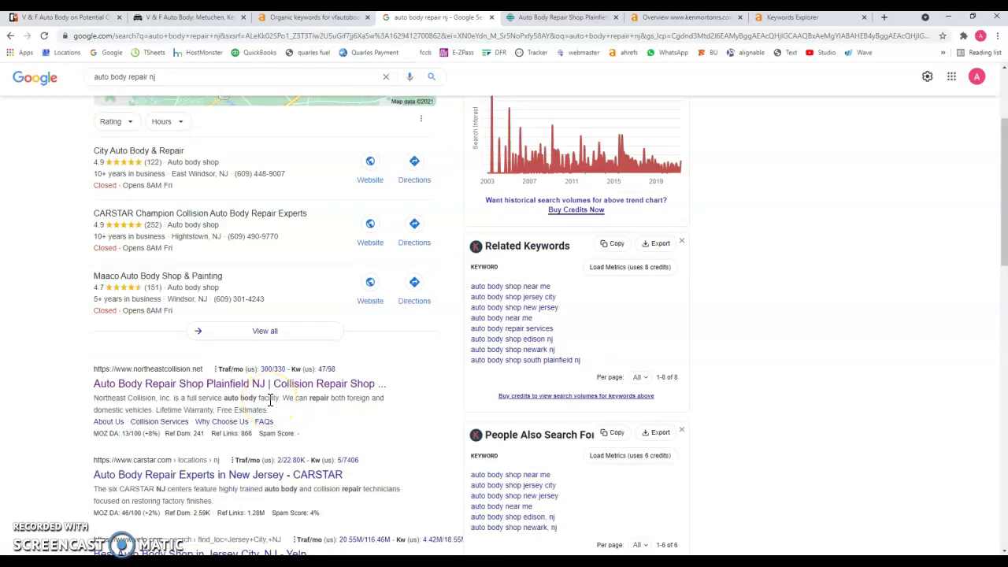
scroll(274, 402, up, 2)
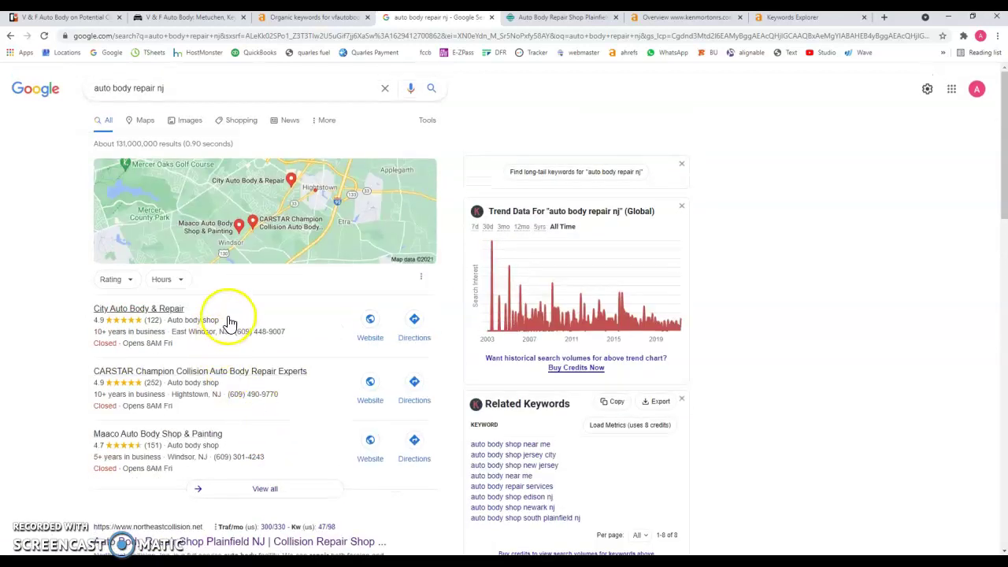
scroll(251, 441, down, 3)
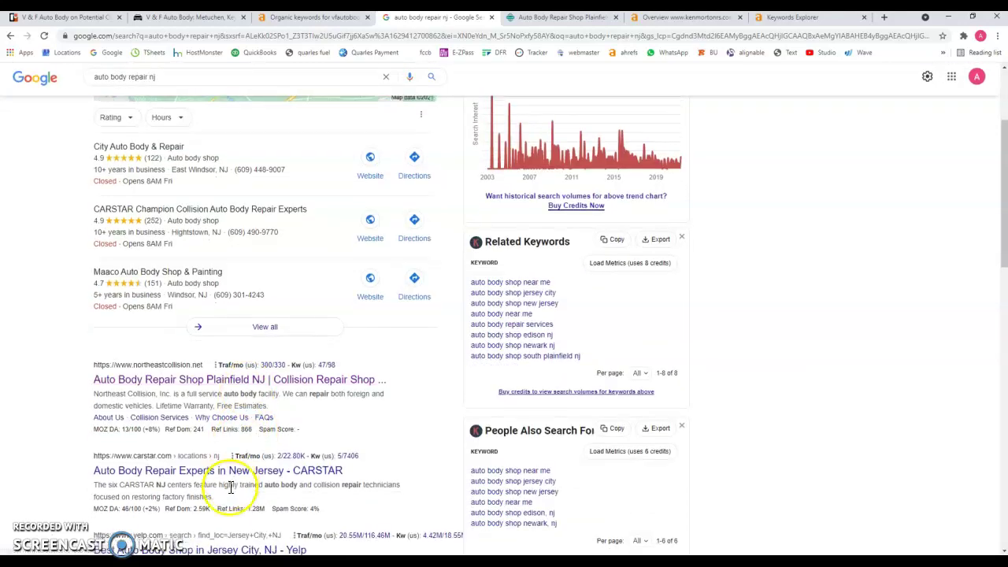
scroll(271, 431, down, 3)
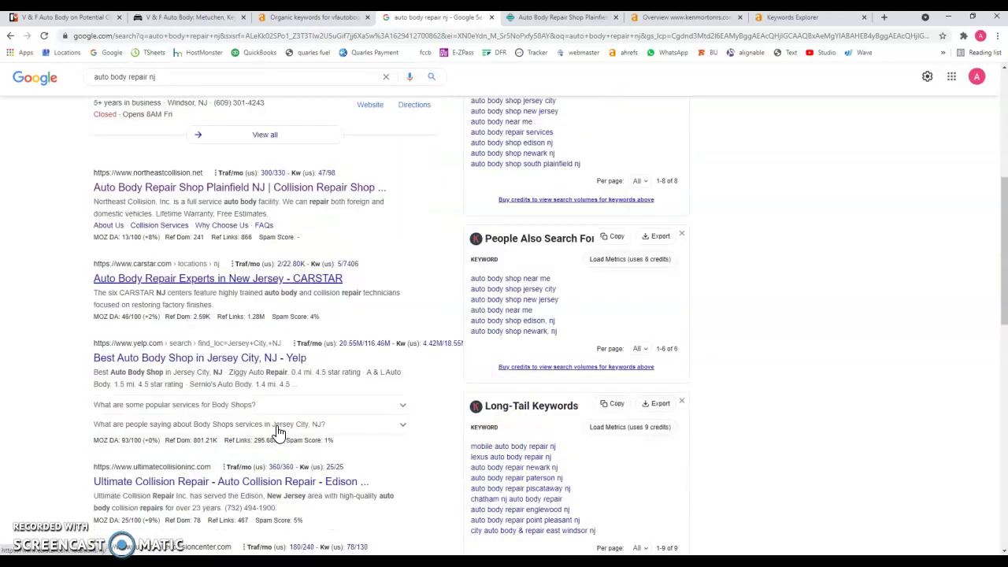
scroll(277, 428, down, 9)
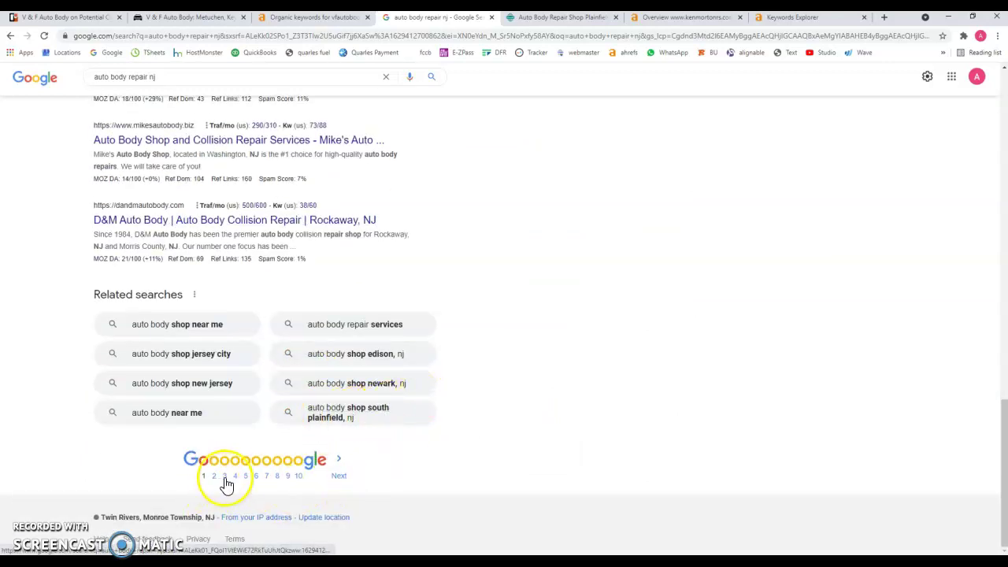
scroll(425, 381, up, 8)
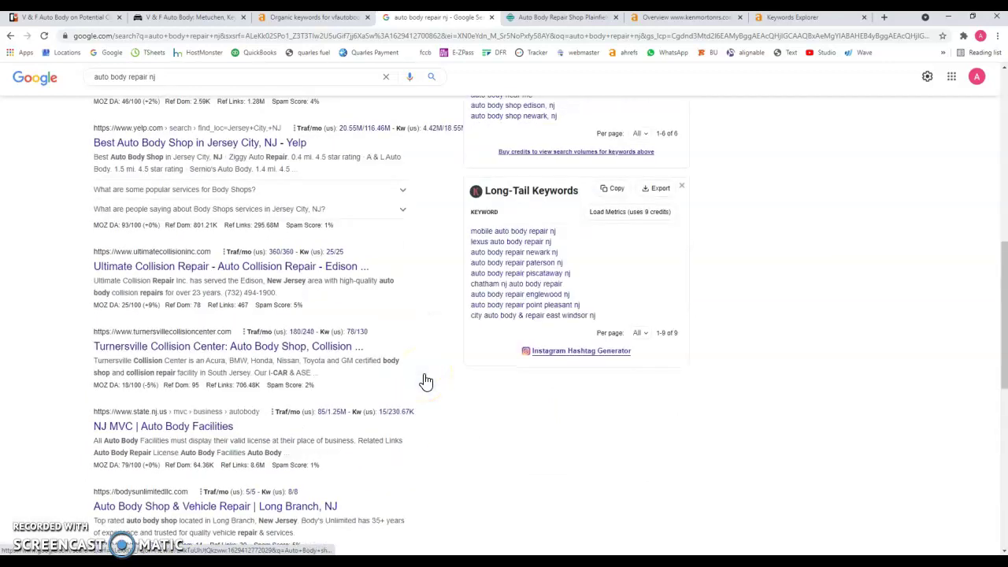
scroll(425, 381, up, 4)
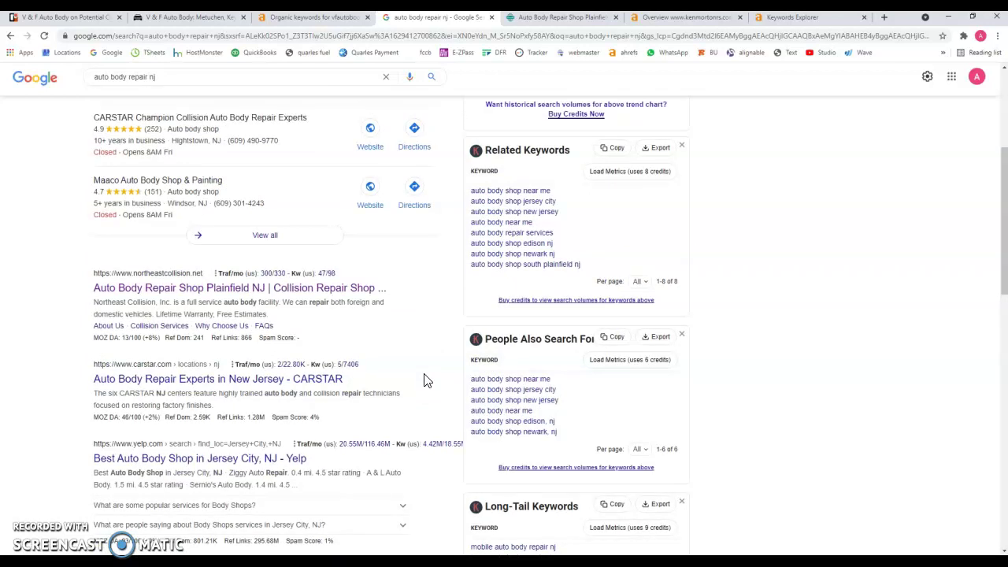
scroll(425, 381, up, 2)
click(405, 448)
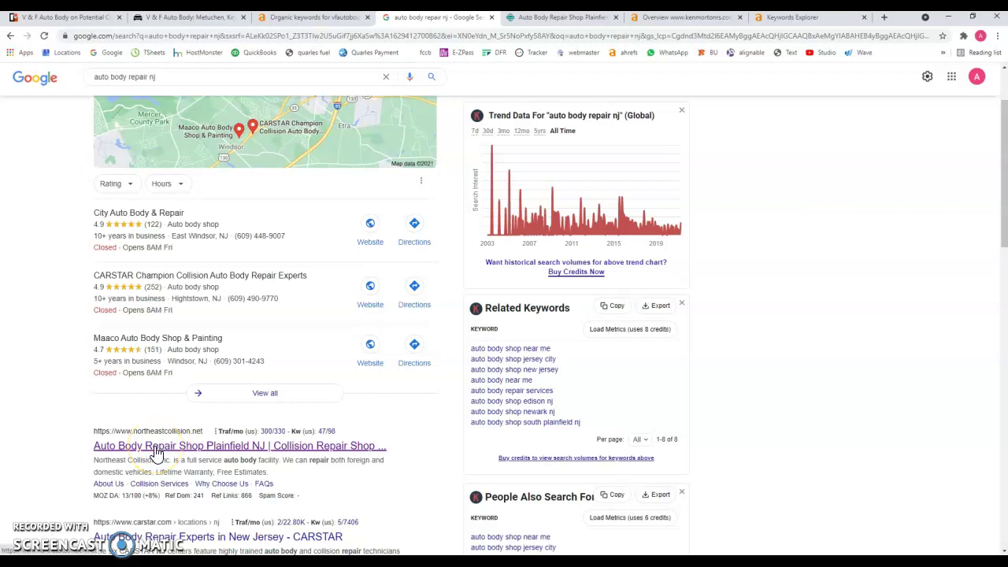
- Open the Northeast Collision website and examine the town-based headings, keyword links and service text on its homepage
click(535, 17)
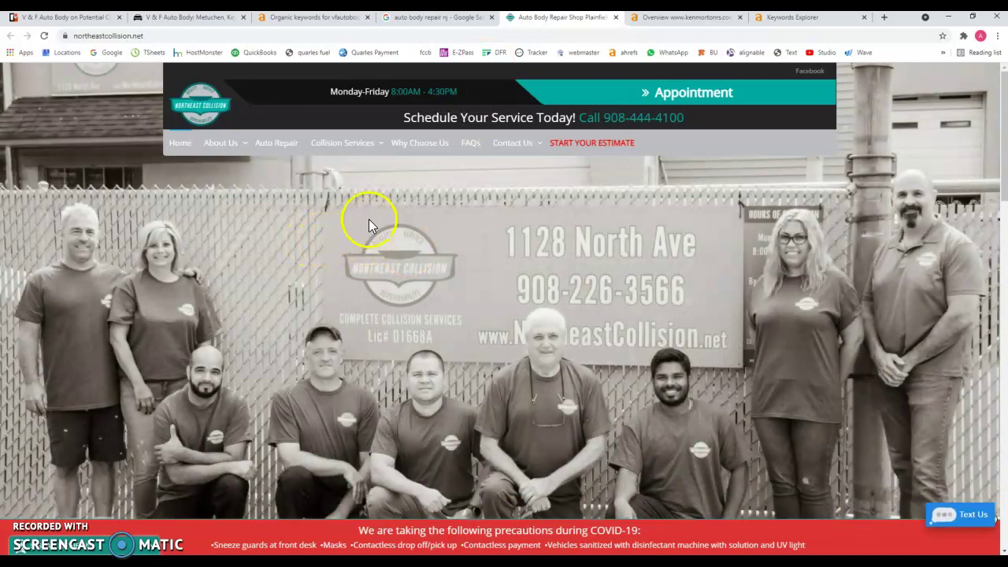
scroll(368, 213, down, 10)
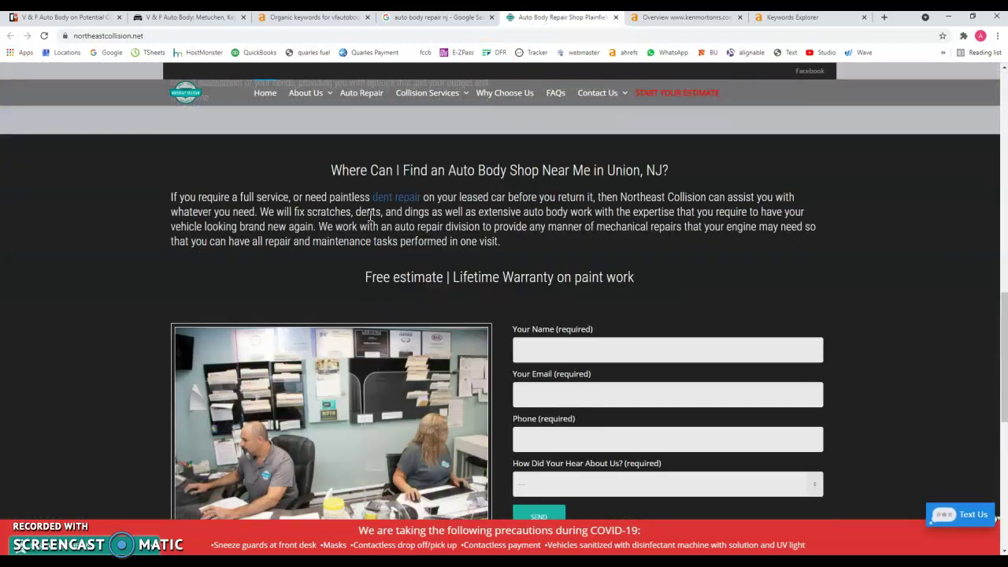
scroll(370, 217, down, 6)
scroll(374, 275, up, 4)
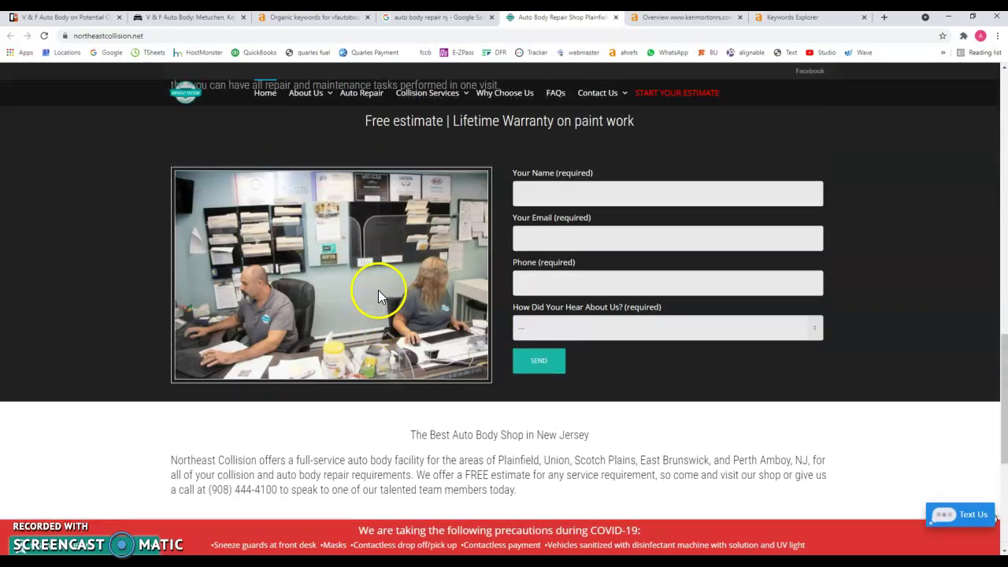
scroll(376, 293, up, 5)
scroll(365, 328, up, 2)
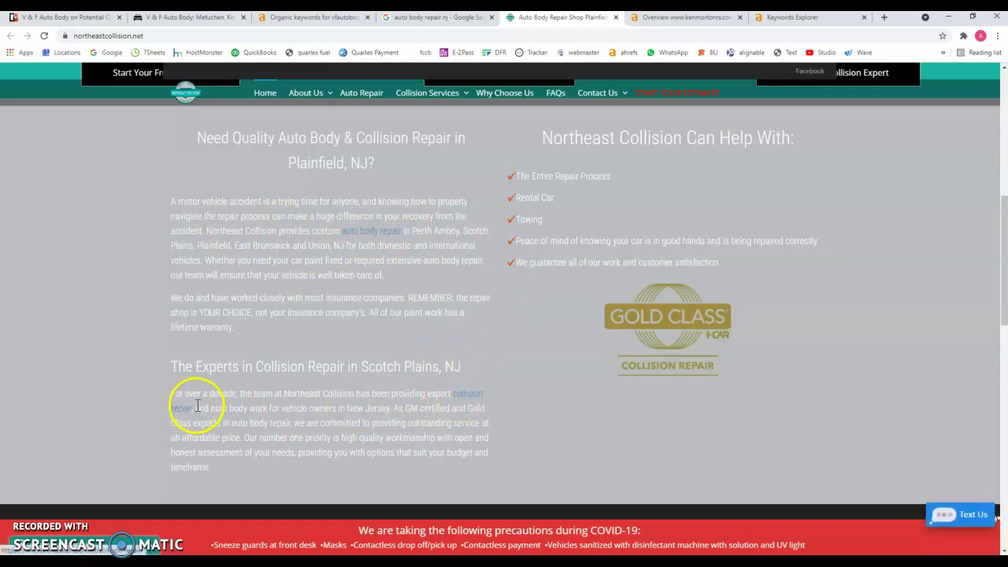
scroll(386, 384, up, 6)
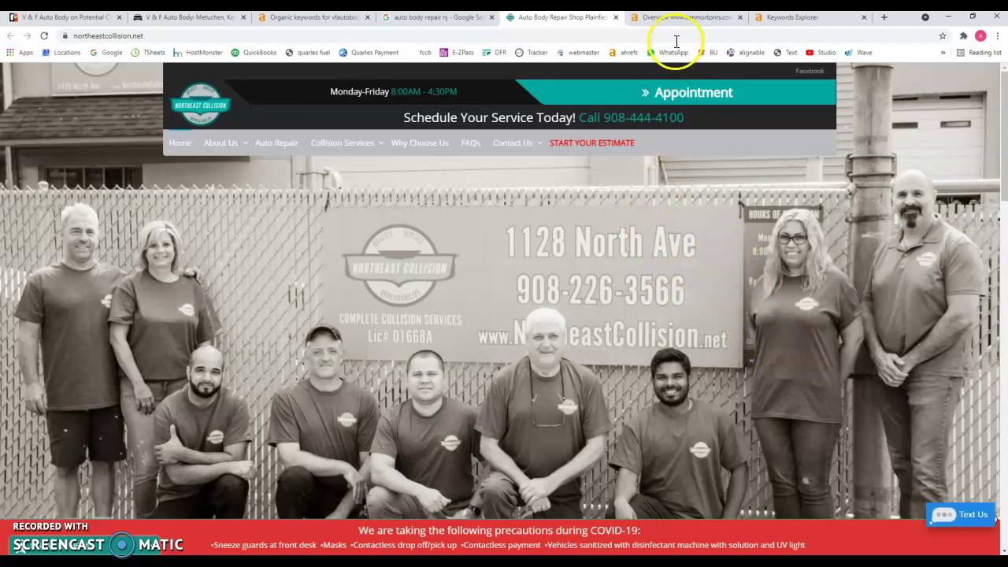
click(666, 19)
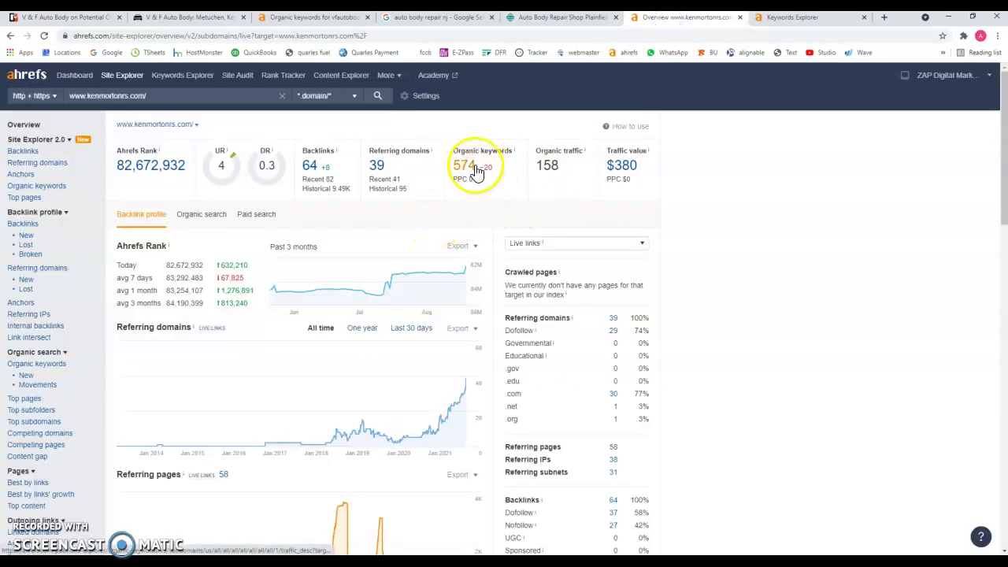
click(573, 19)
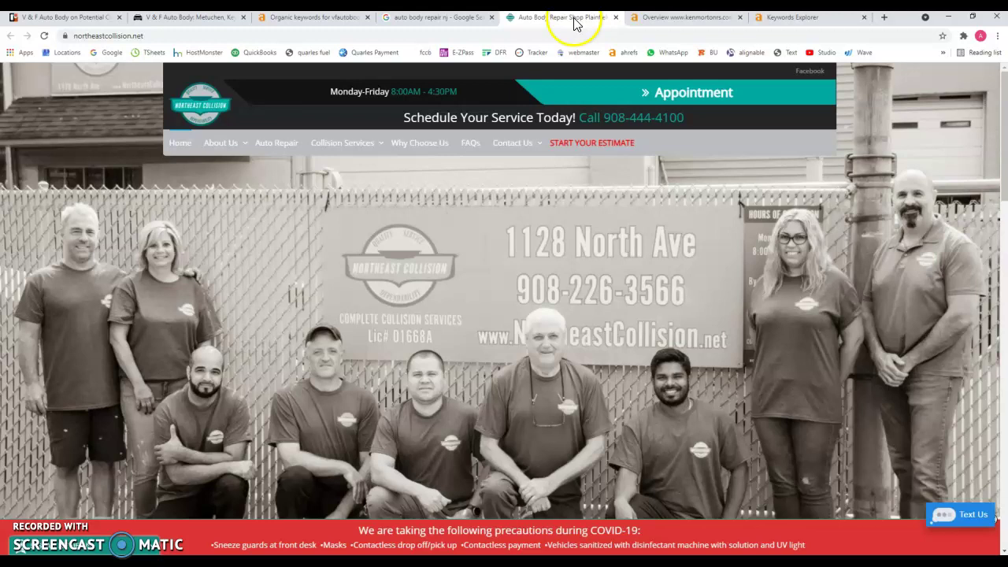
click(170, 33)
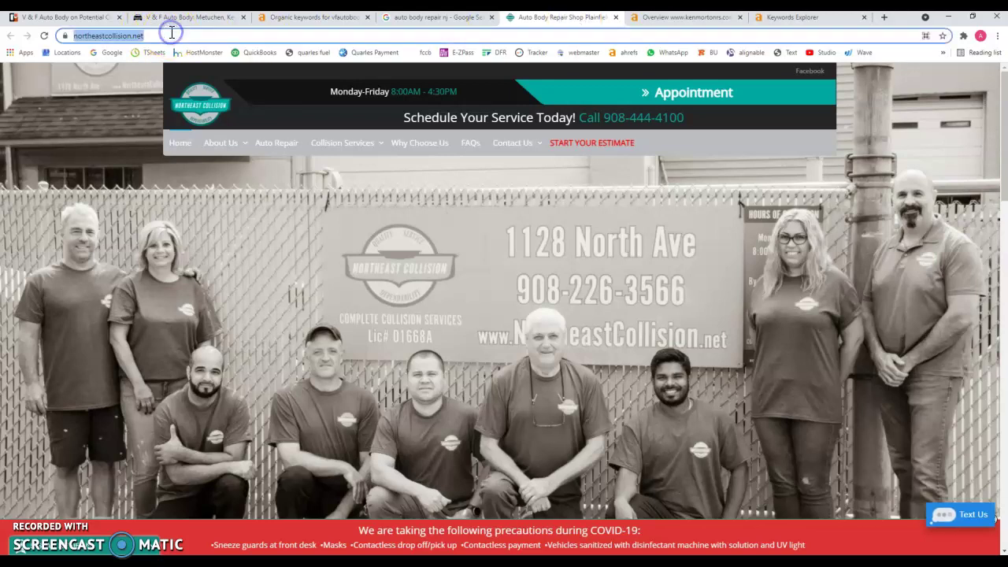
click(661, 17)
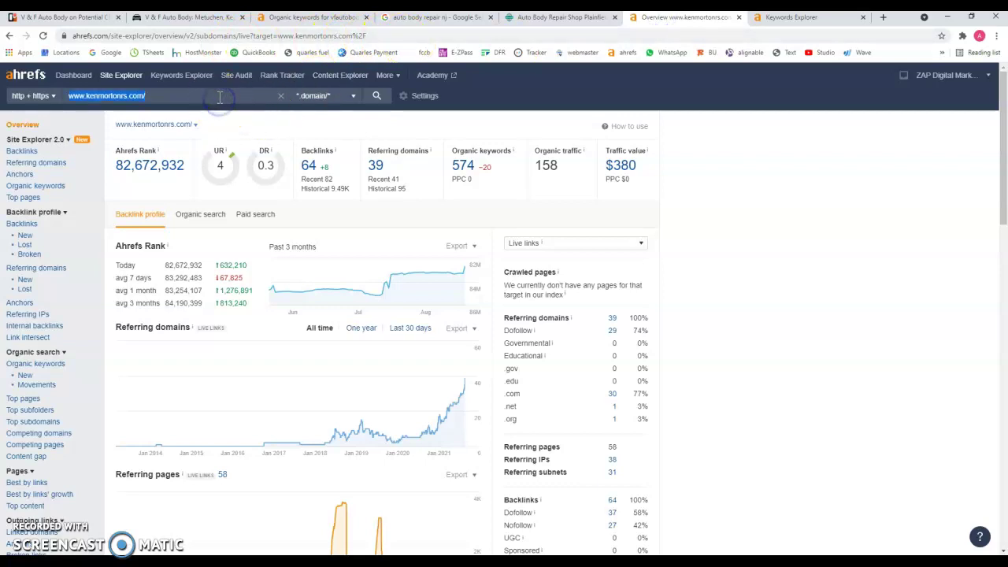
key(Return)
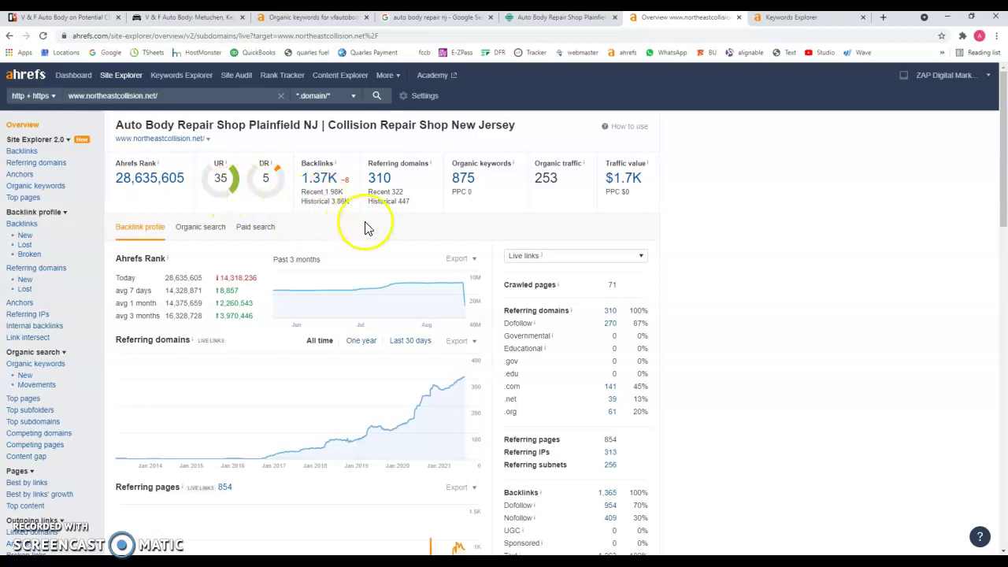
click(466, 179)
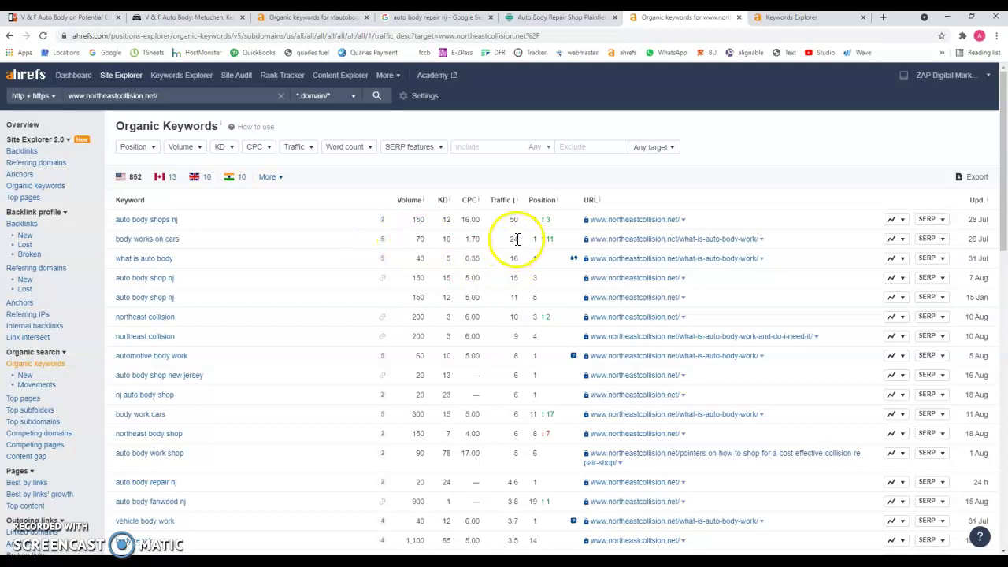
- Go back to the Northeast Collision homepage and check its estimate, scheduling and contact options and repair content
click(541, 17)
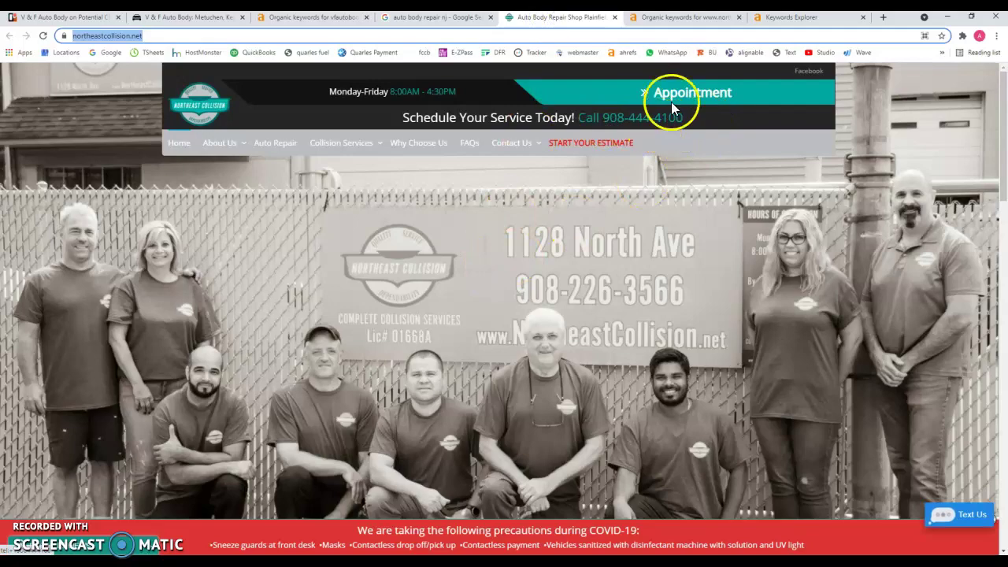
scroll(522, 249, down, 5)
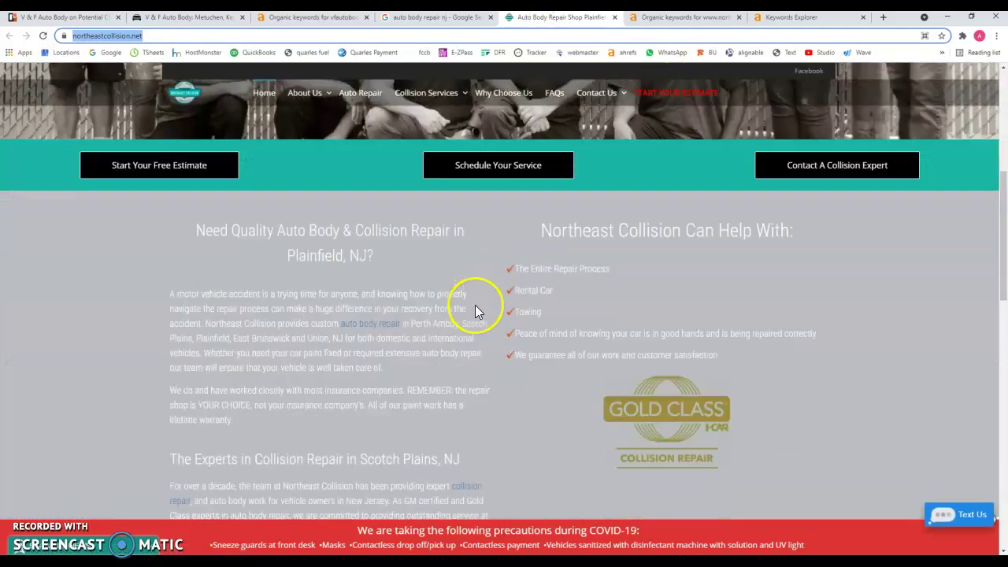
scroll(475, 305, down, 3)
scroll(474, 302, up, 8)
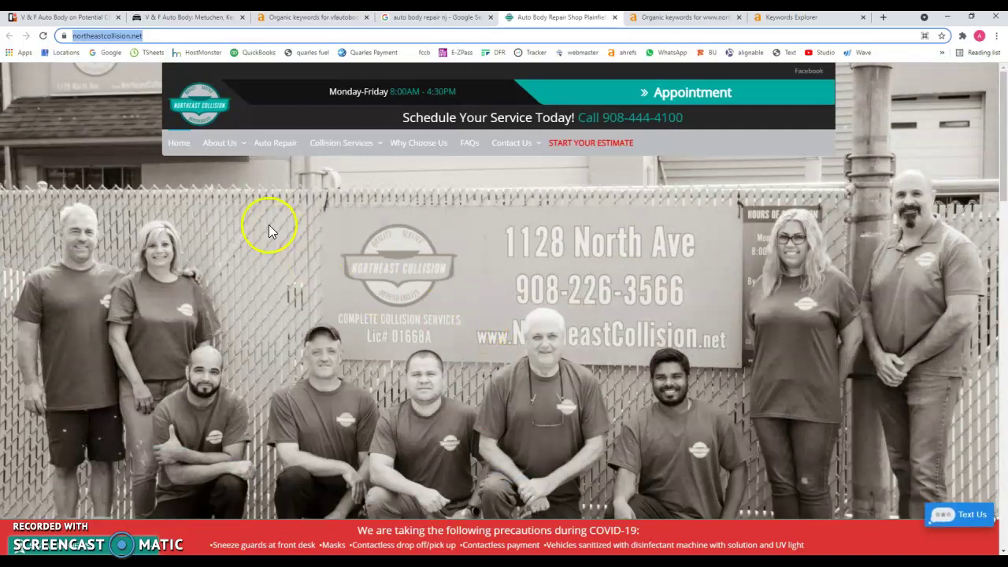
- Switch to the V & F Auto Body homepage and review it from the location details up to the header banner
click(189, 16)
scroll(313, 349, up, 10)
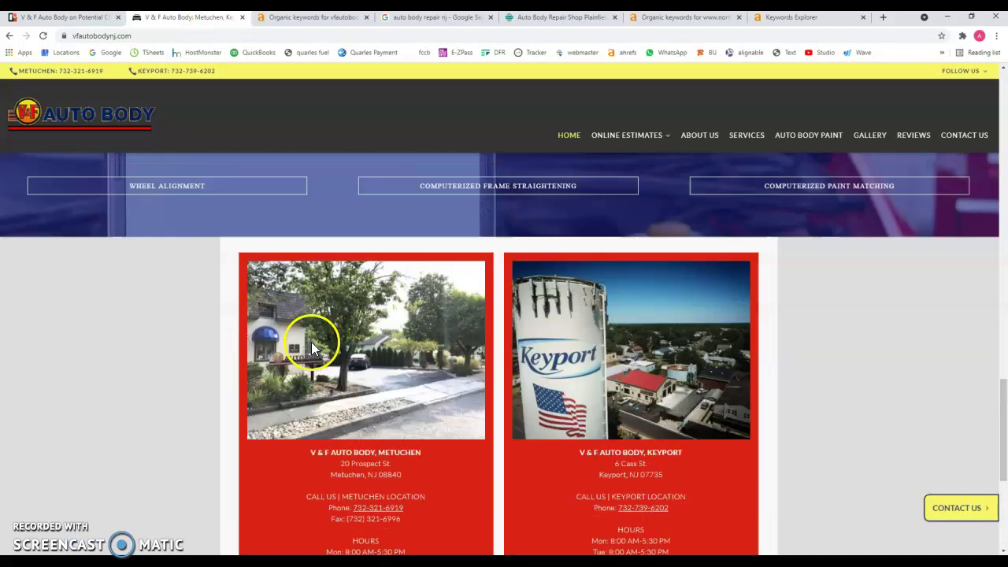
scroll(307, 356, up, 10)
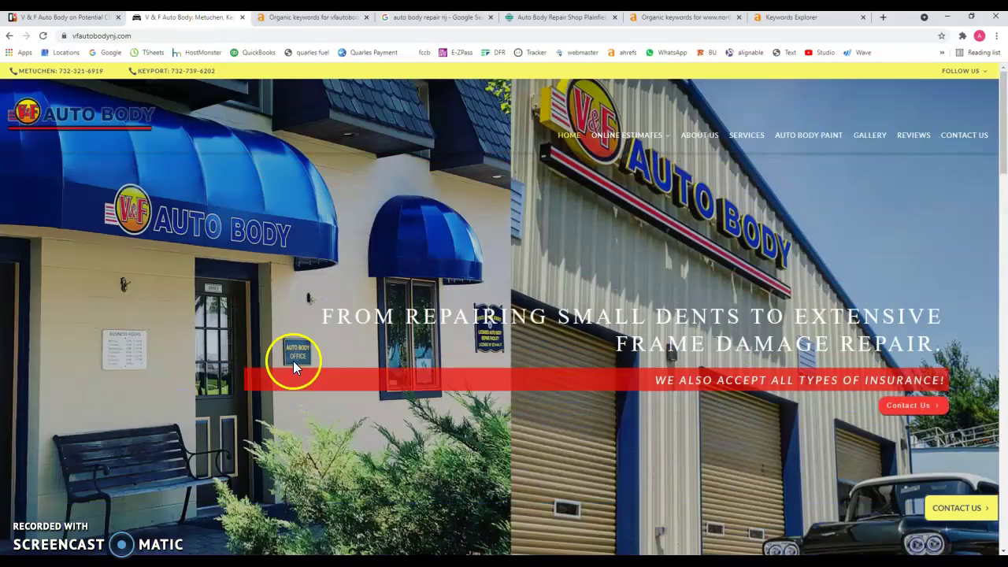
scroll(603, 357, down, 3)
scroll(603, 358, up, 3)
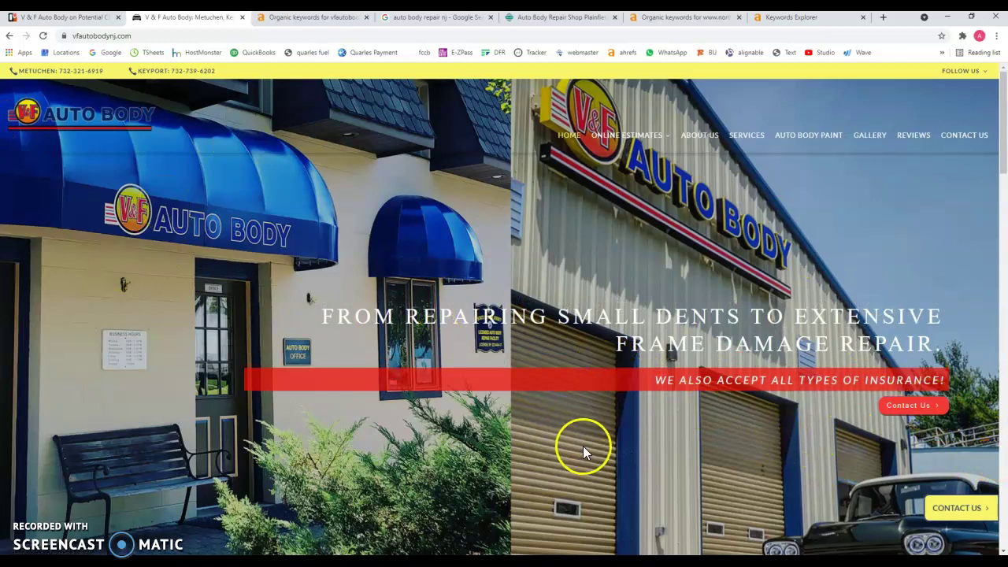
- Open the V & F Auto Body contact page and look over its map and the Metuchen and Keyport locations
click(955, 508)
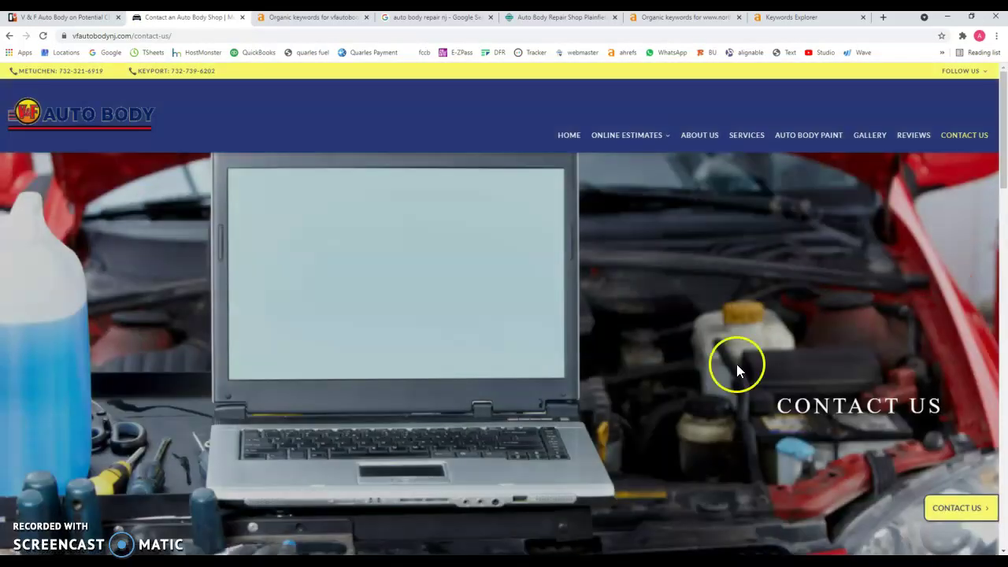
scroll(672, 350, down, 3)
scroll(672, 350, down, 6)
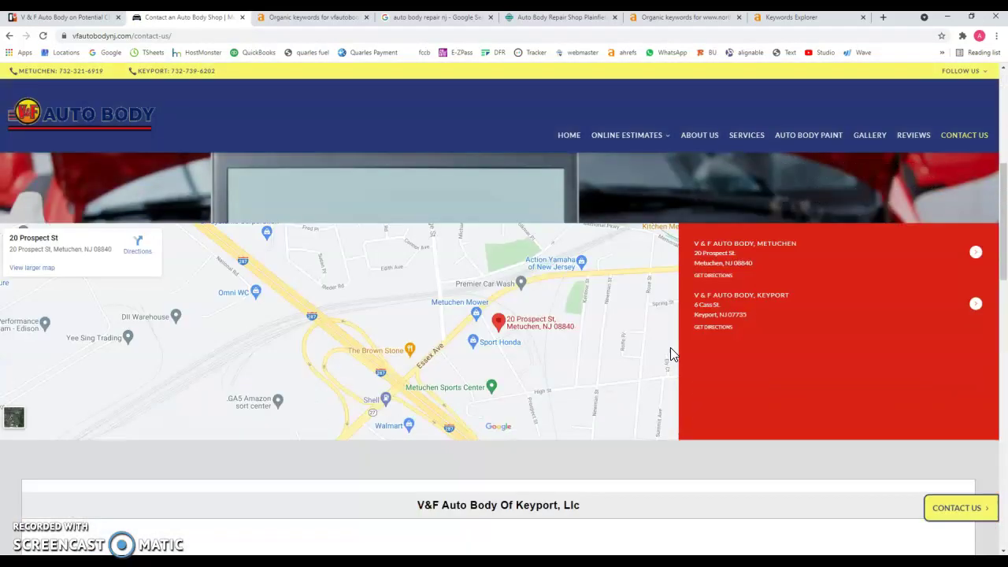
scroll(669, 348, up, 10)
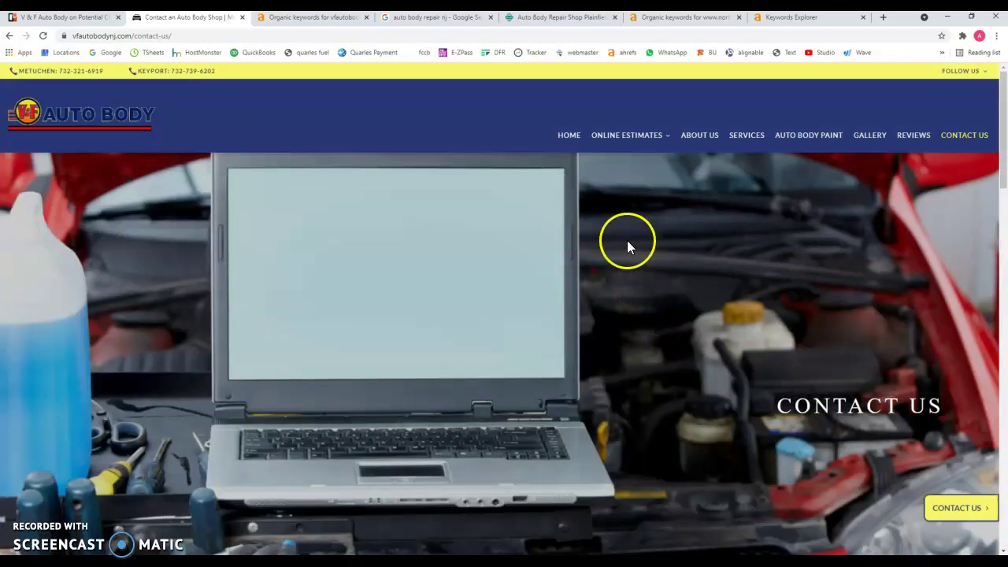
- Return to the Ahrefs organic keywords report for Northeast Collision and examine the keywords, volumes, positions and ranking pages
click(693, 17)
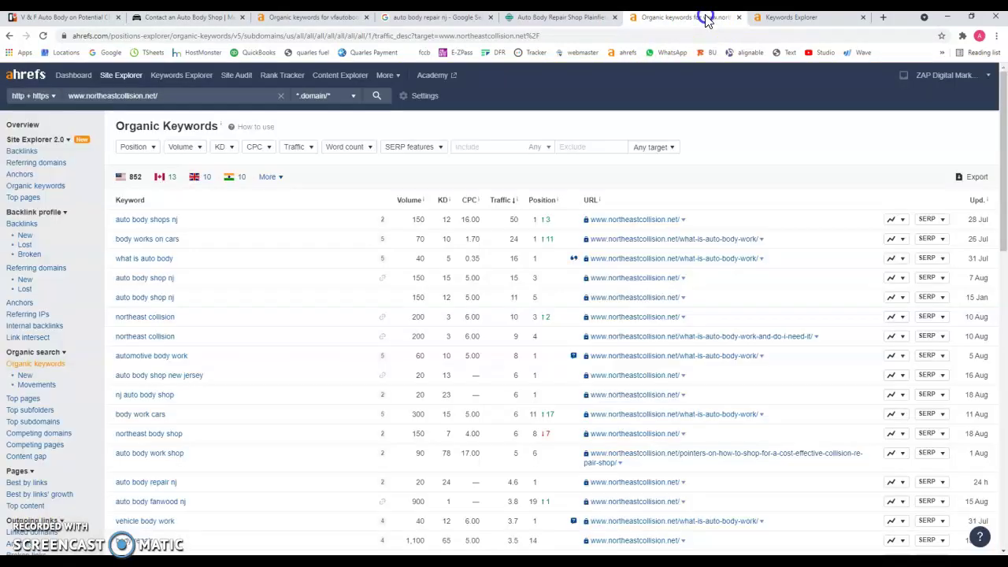
scroll(175, 295, down, 2)
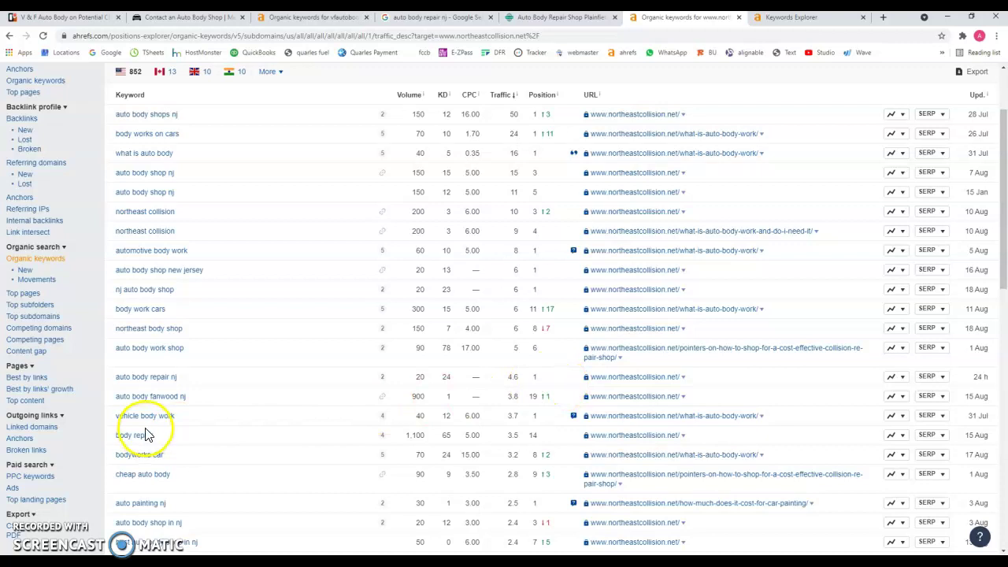
scroll(145, 434, down, 3)
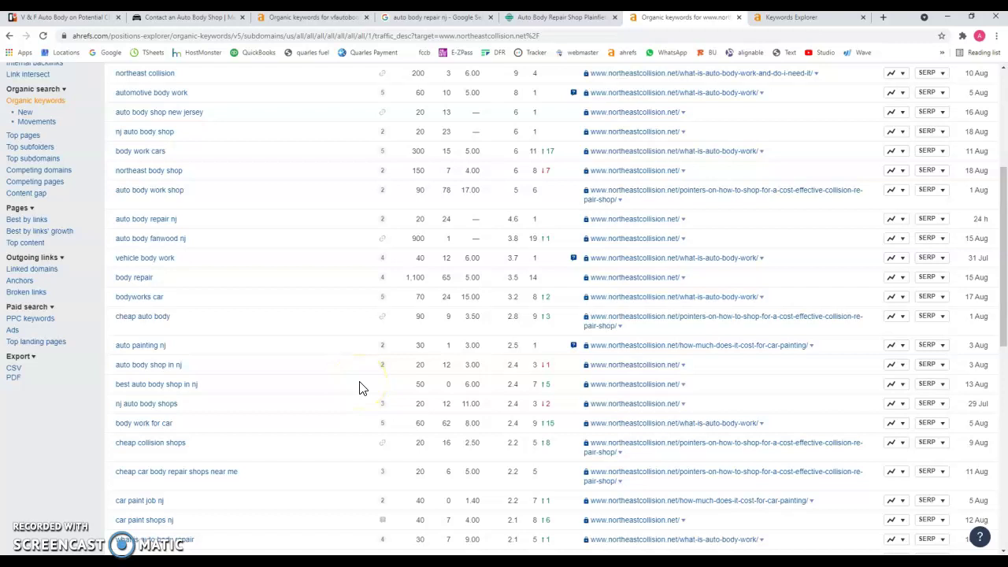
scroll(253, 452, down, 2)
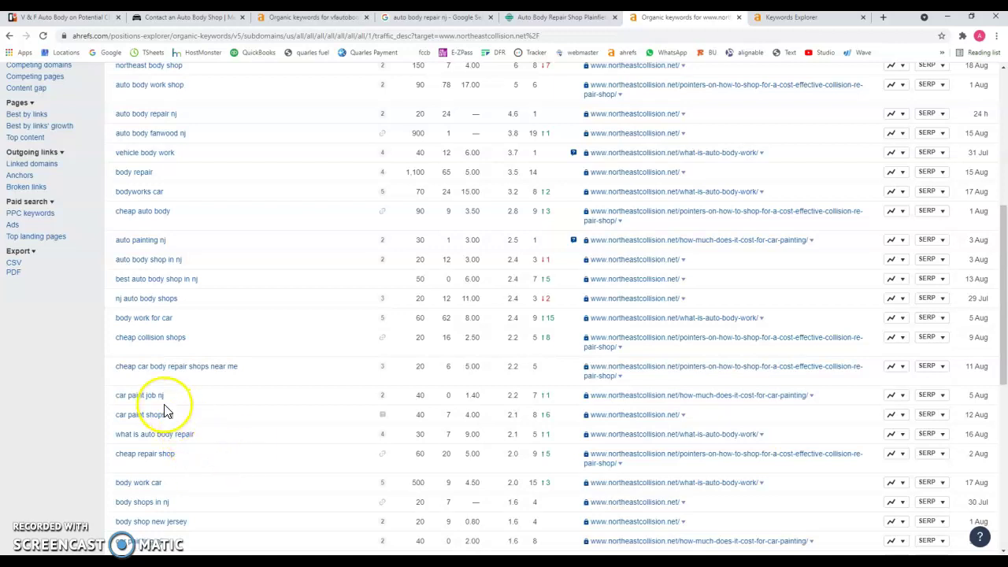
scroll(166, 411, down, 2)
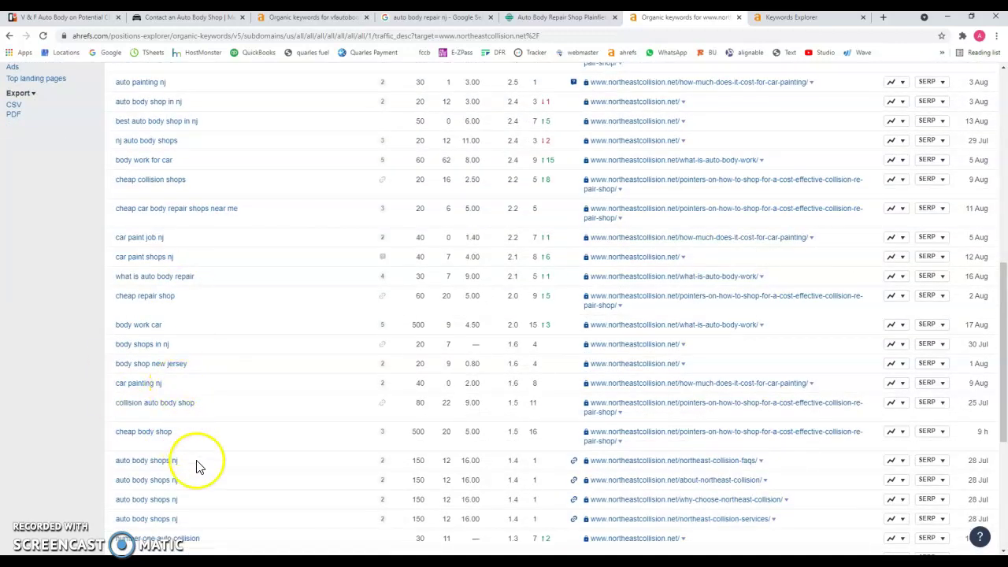
scroll(194, 468, down, 1)
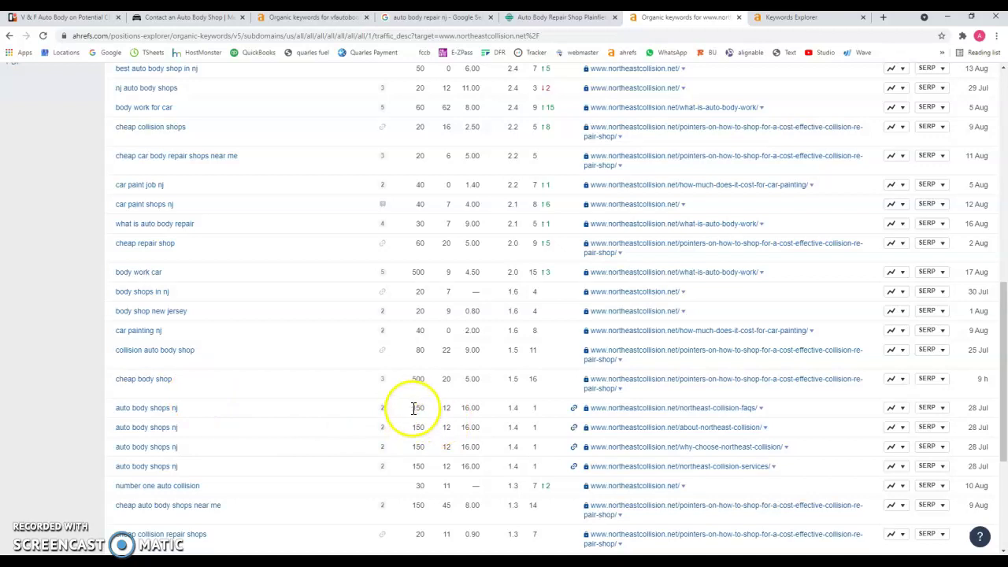
scroll(291, 432, up, 15)
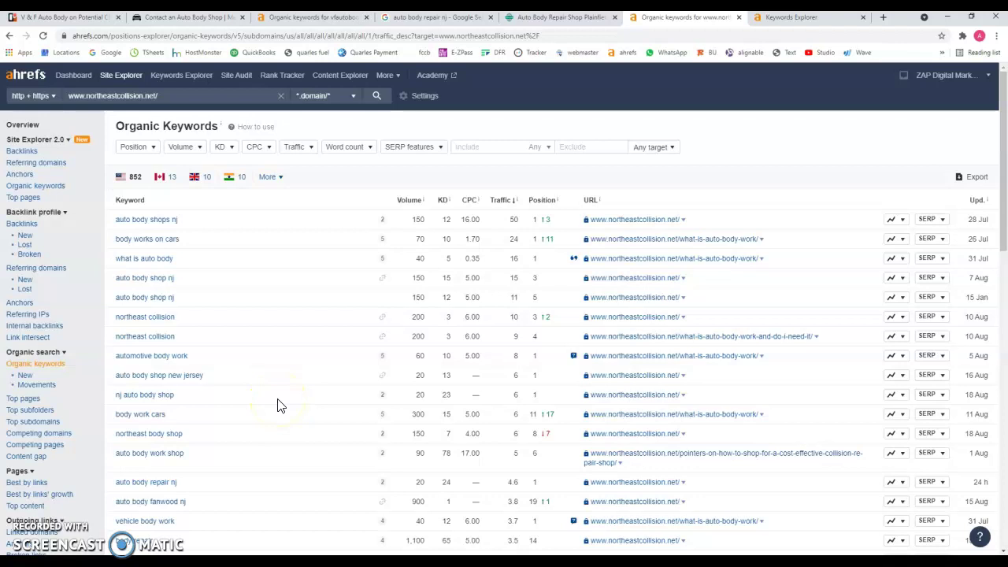
- Switch back to the contact page of the V & F Auto Body website
click(197, 17)
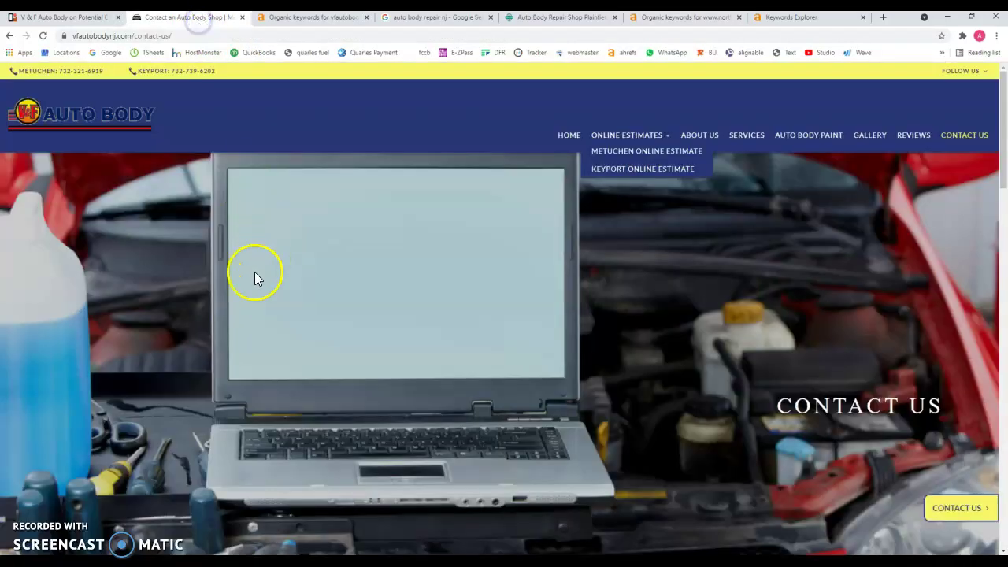